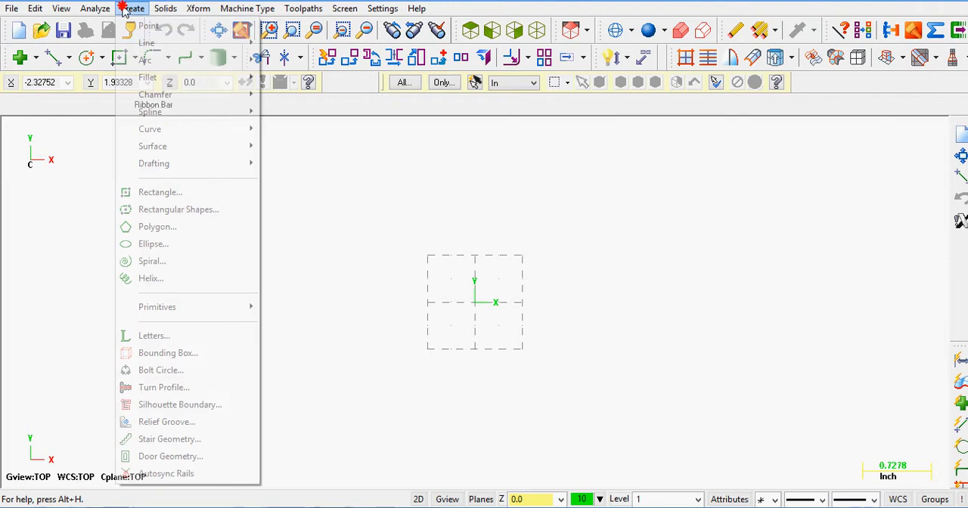
# Step: Draw a vertical endpoint line from the origin (0,0) down to 0,-1.25
pyautogui.moveTo(146, 43)
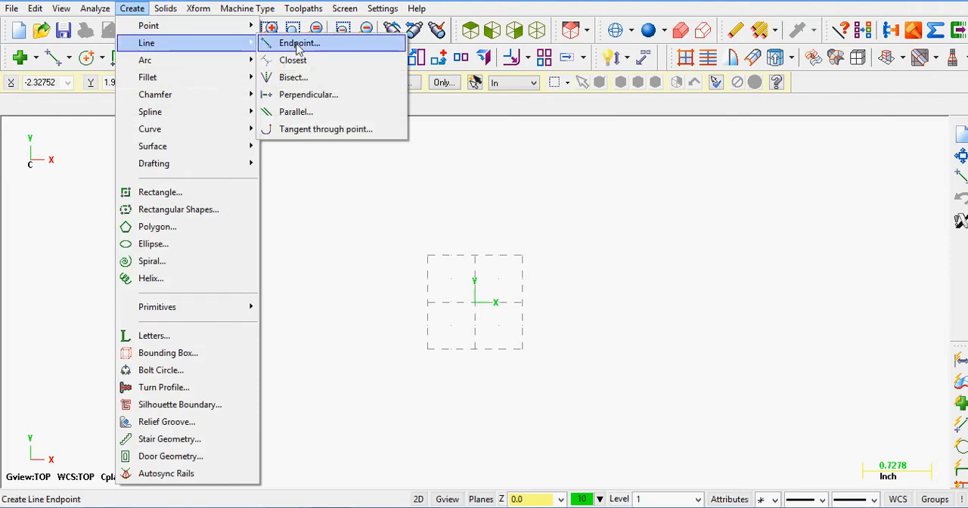
pyautogui.click(80, 209)
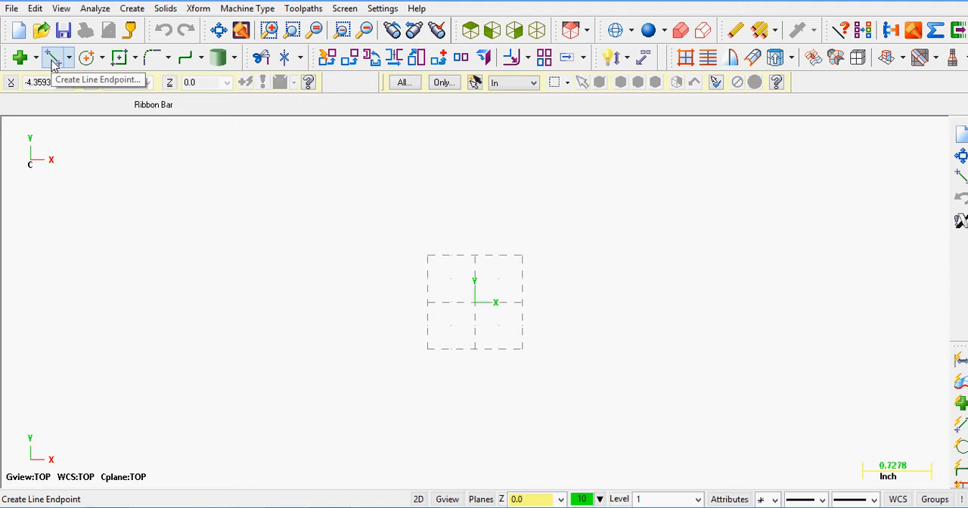
pyautogui.click(52, 60)
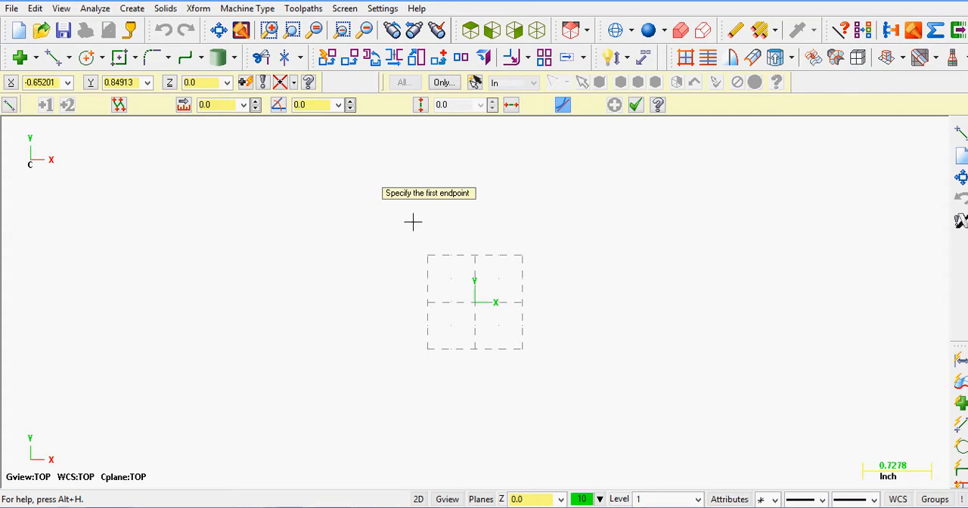
pyautogui.write('0')
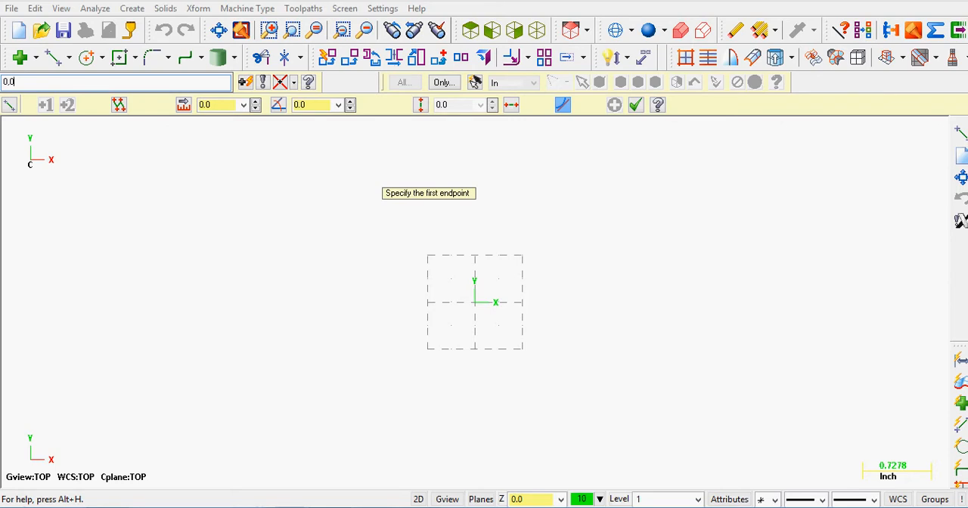
pyautogui.press('Return')
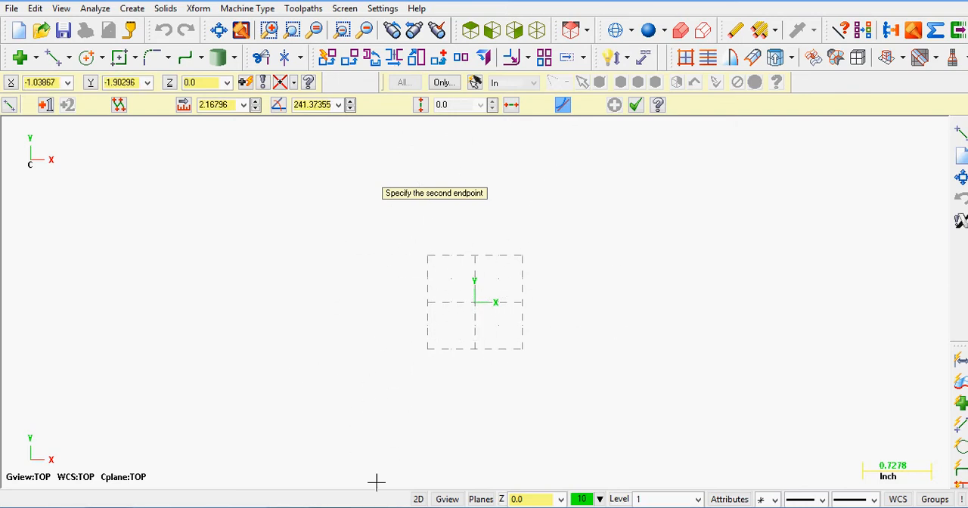
pyautogui.click(375, 507)
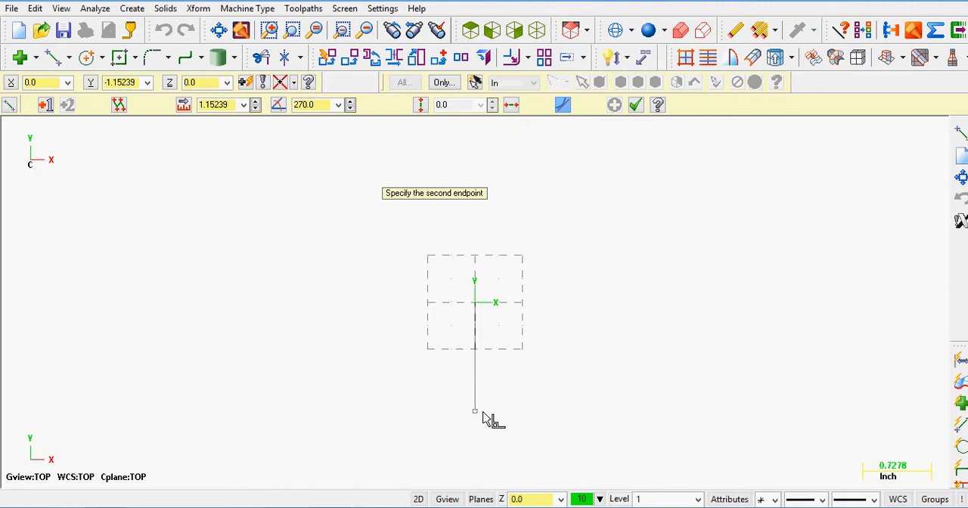
pyautogui.write('0')
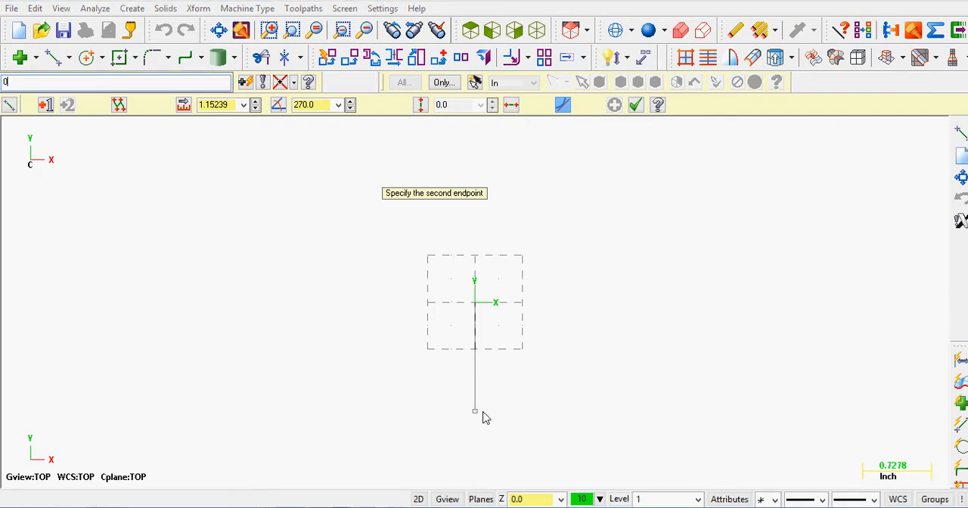
pyautogui.write(',-1.25')
pyautogui.press('Return')
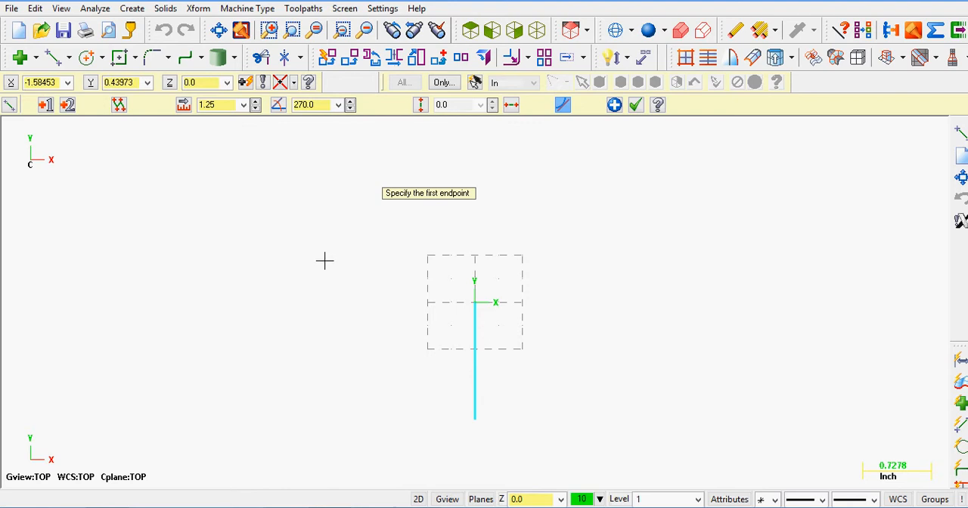
# Step: Change the still-editable line to an angle of 180 degrees and a length of 0.688 inch, consulting the PDF part drawing
pyautogui.click(319, 106)
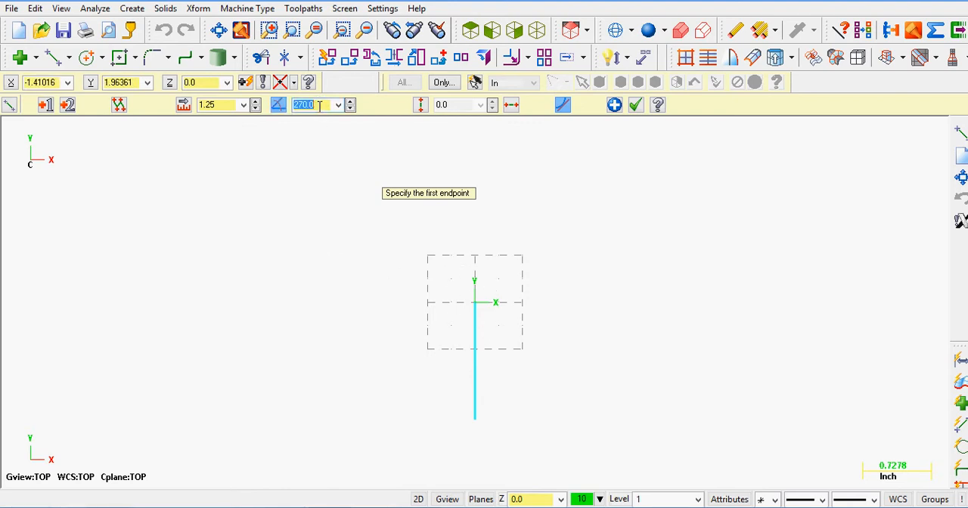
pyautogui.write('180')
pyautogui.press('Return')
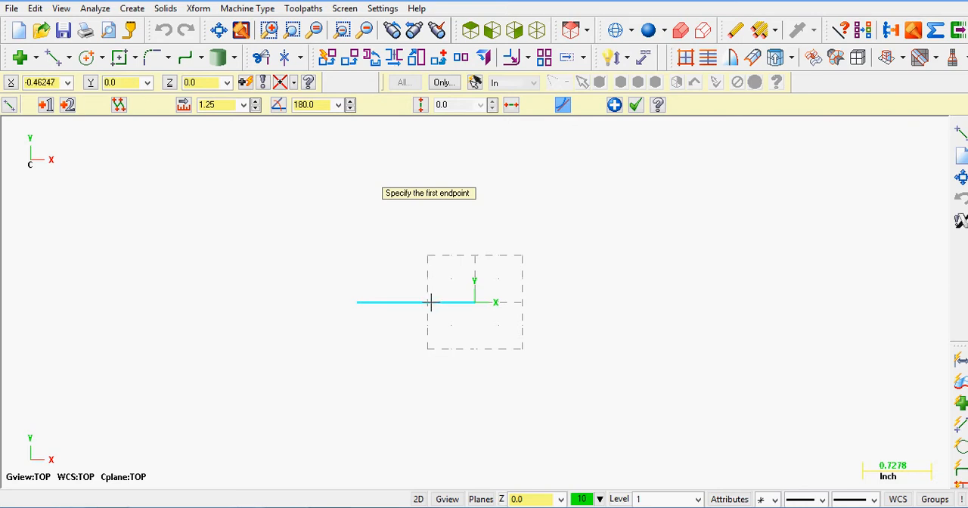
pyautogui.click(220, 107)
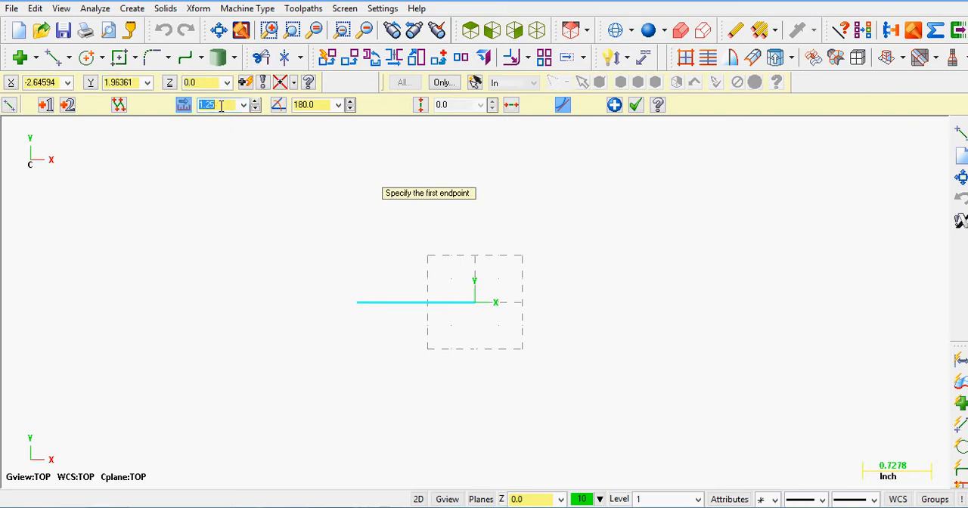
pyautogui.press('BackSpace')
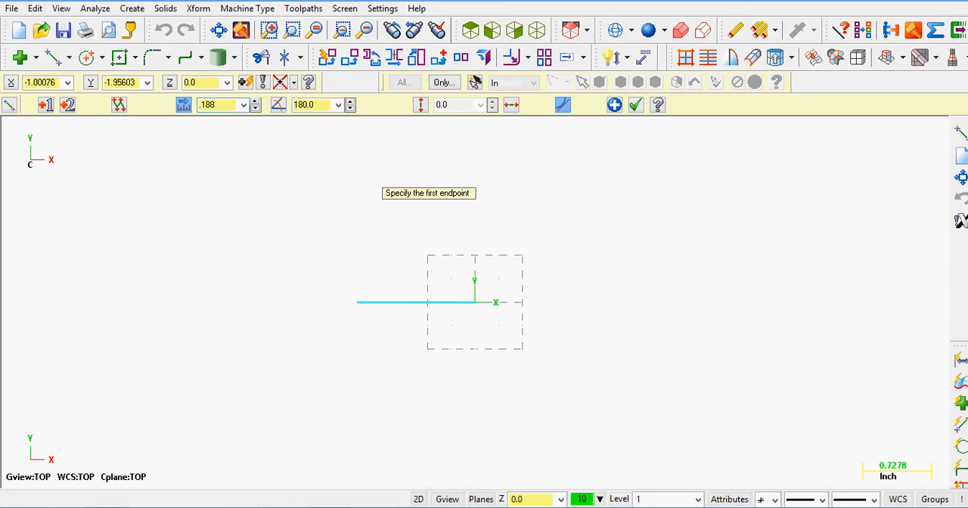
pyautogui.hotkey('alt', 'Tab')
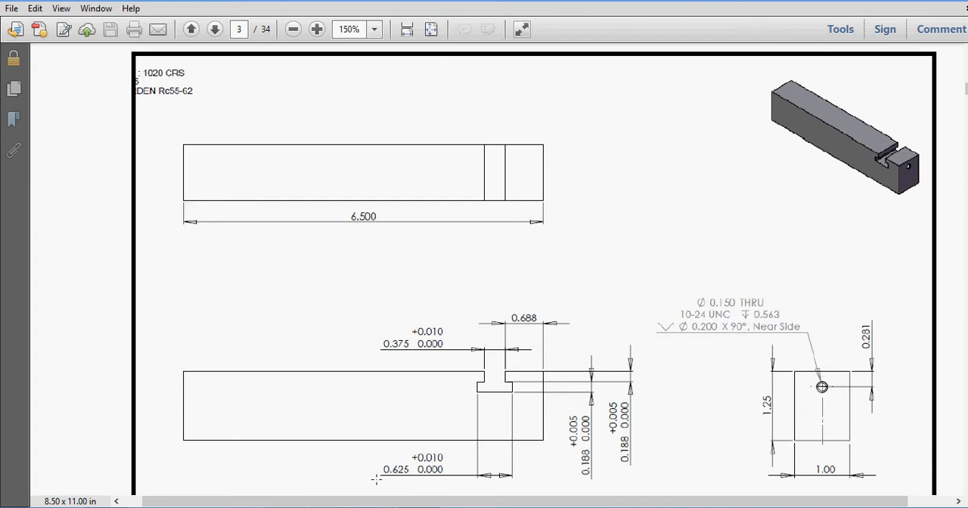
pyautogui.hotkey('alt', 'Tab')
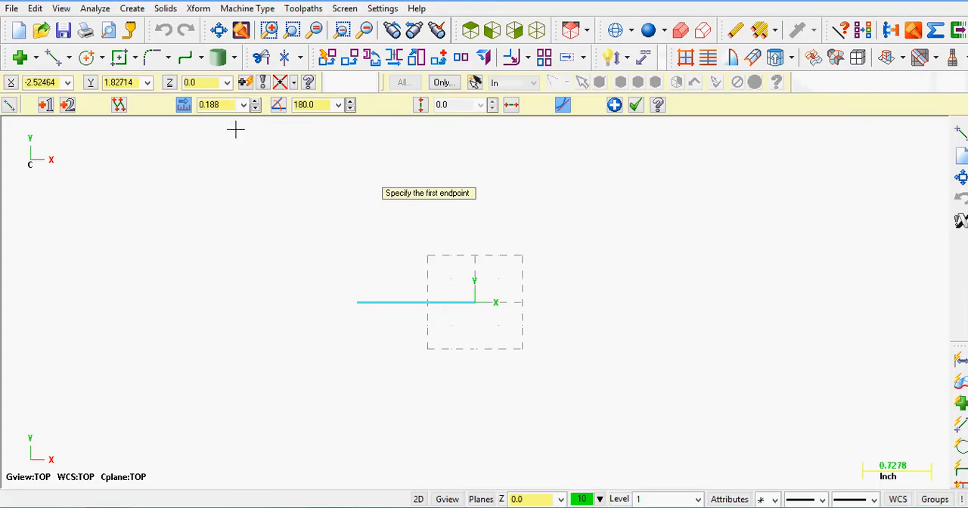
pyautogui.click(230, 105)
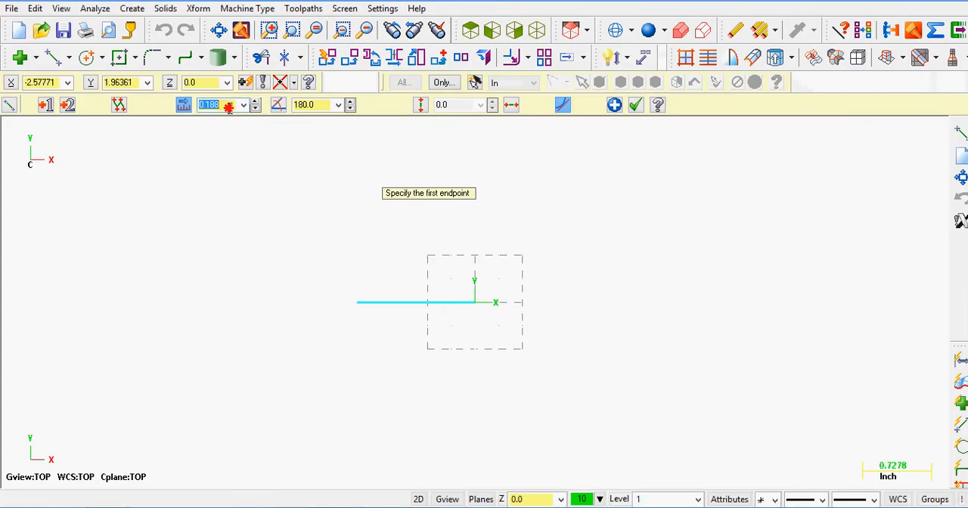
pyautogui.press('BackSpace')
pyautogui.write('.688')
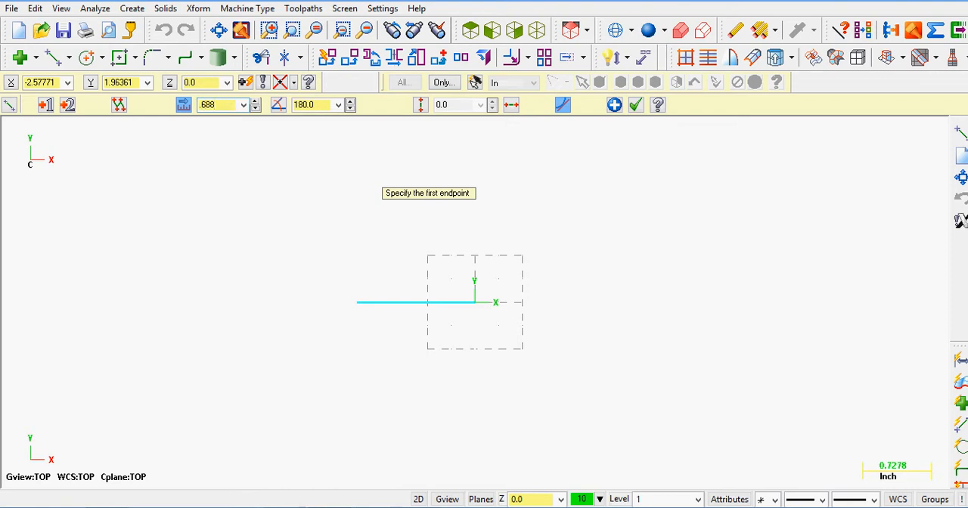
pyautogui.press('Return')
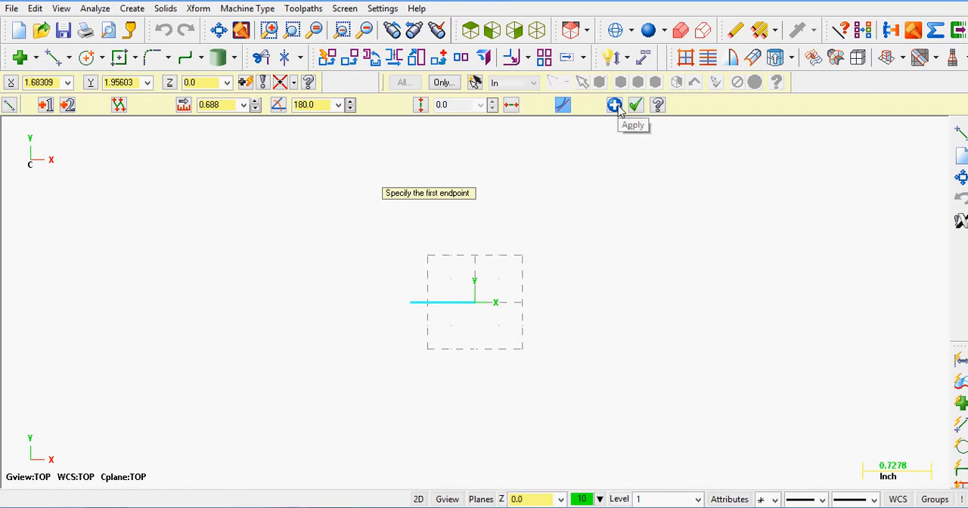
# Step: Draw the part's vertical end line from the origin down to 0,-1.25
pyautogui.click(475, 302)
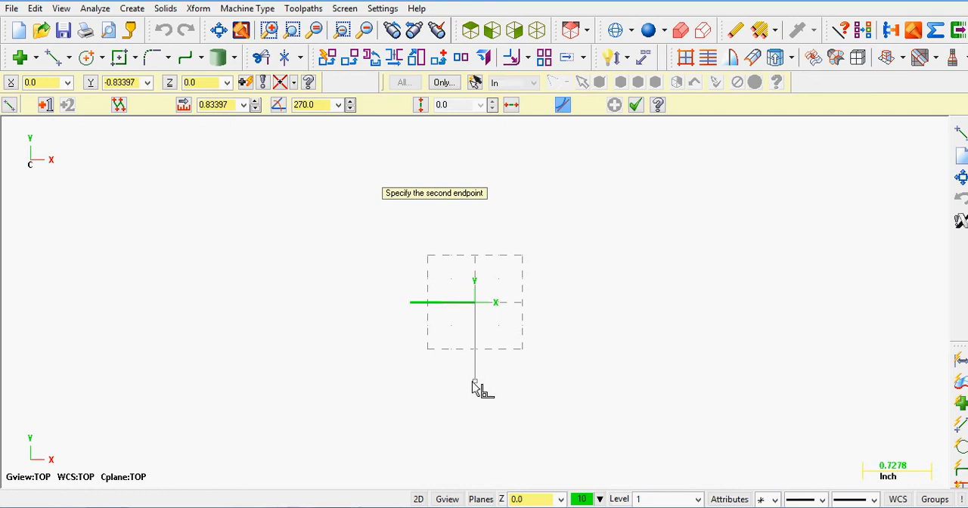
pyautogui.write('0')
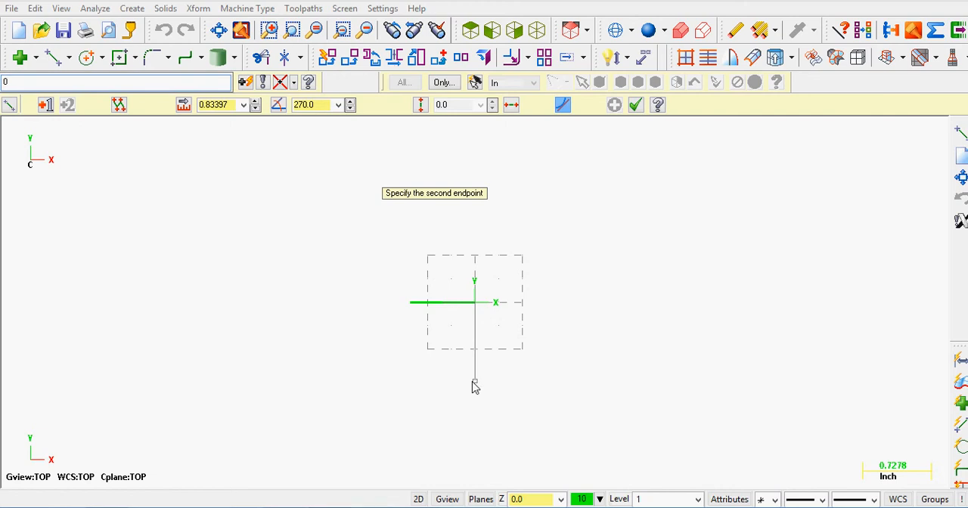
pyautogui.write(',-1.25')
pyautogui.press('Return')
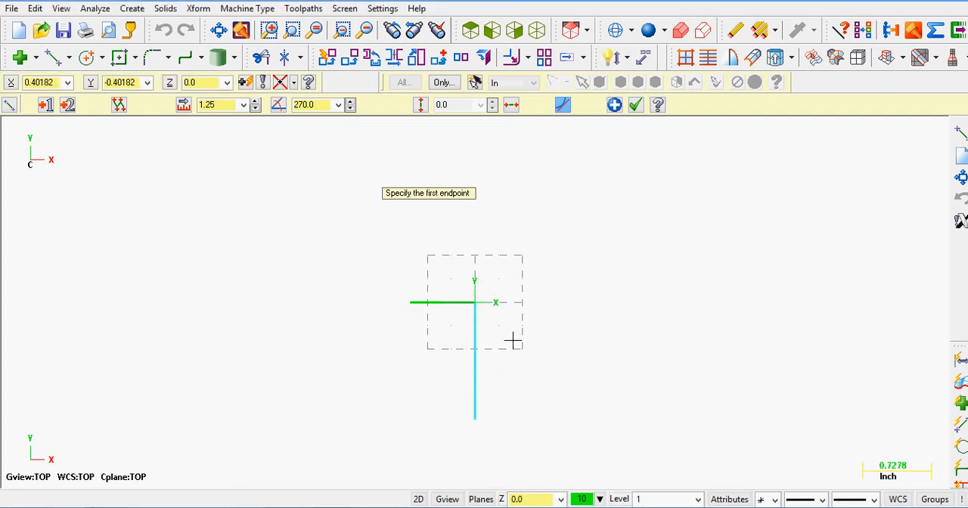
# Step: Draw the bottom edge from the vertical line's lower end to -6.5,-1.25
pyautogui.click(475, 422)
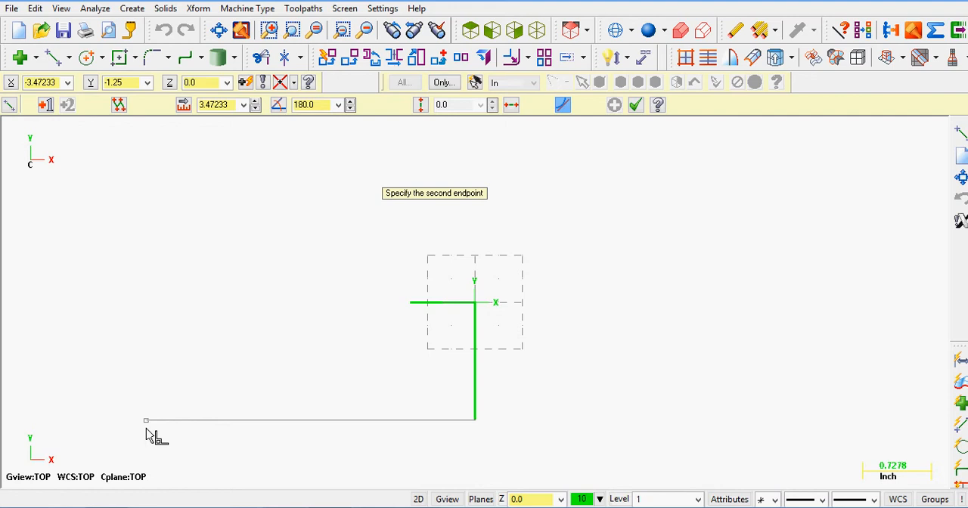
pyautogui.press('space')
pyautogui.write('-6.5')
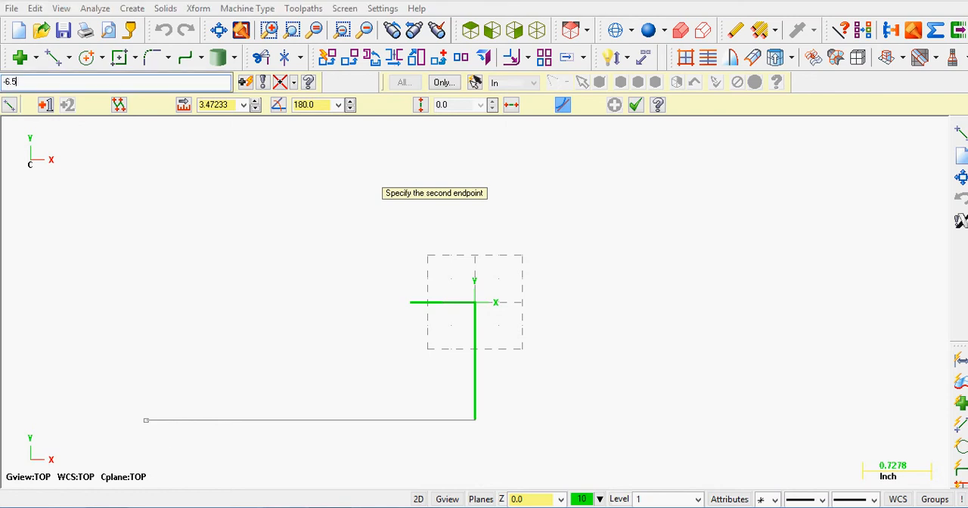
pyautogui.write(',-1.25')
pyautogui.press('Return')
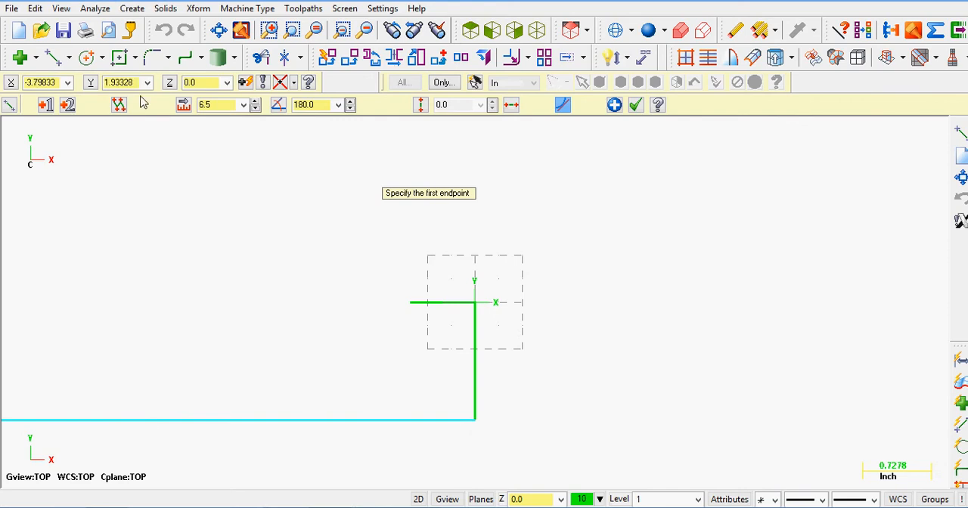
# Step: Draw the opposite vertical end line from the bottom edge's free end up to -6.5,0
pyautogui.click(219, 31)
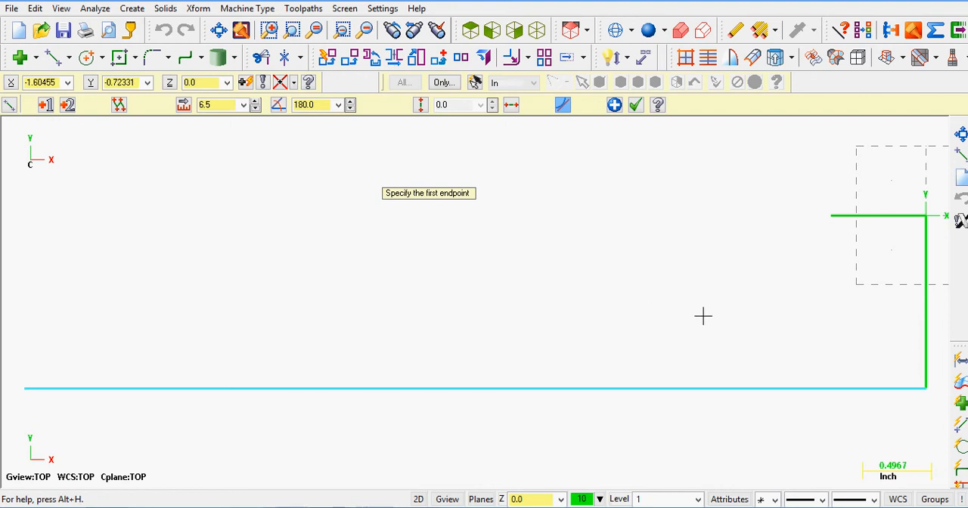
pyautogui.click(161, 507)
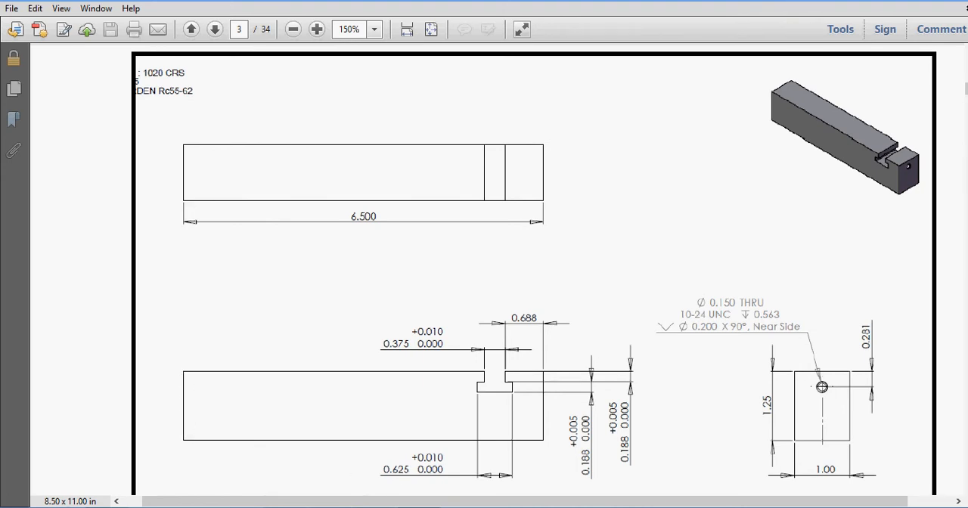
pyautogui.hotkey('alt', 'Tab')
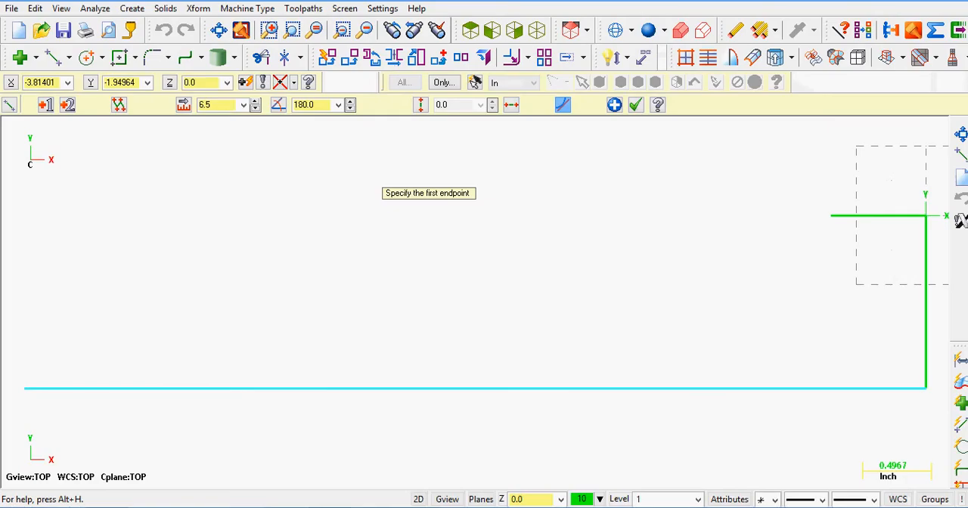
pyautogui.click(23, 390)
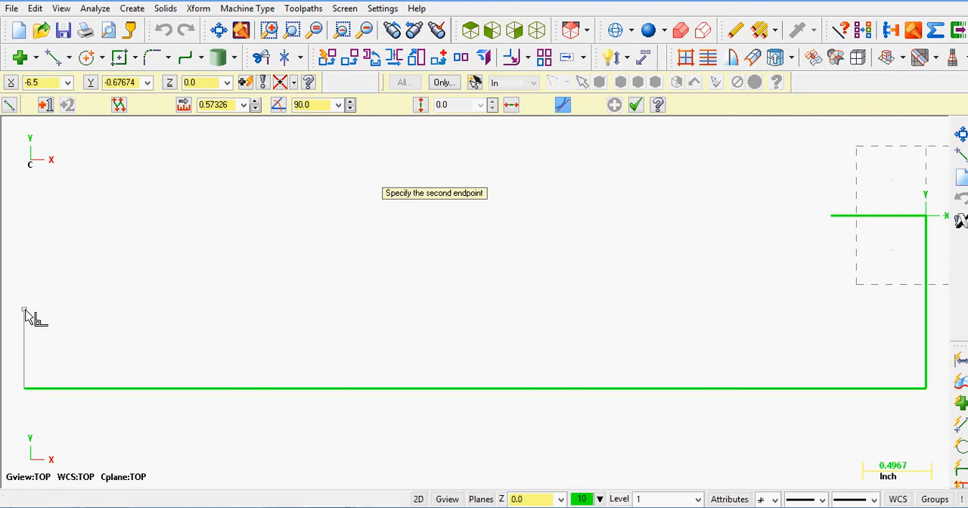
pyautogui.press('space')
pyautogui.write('-6.5')
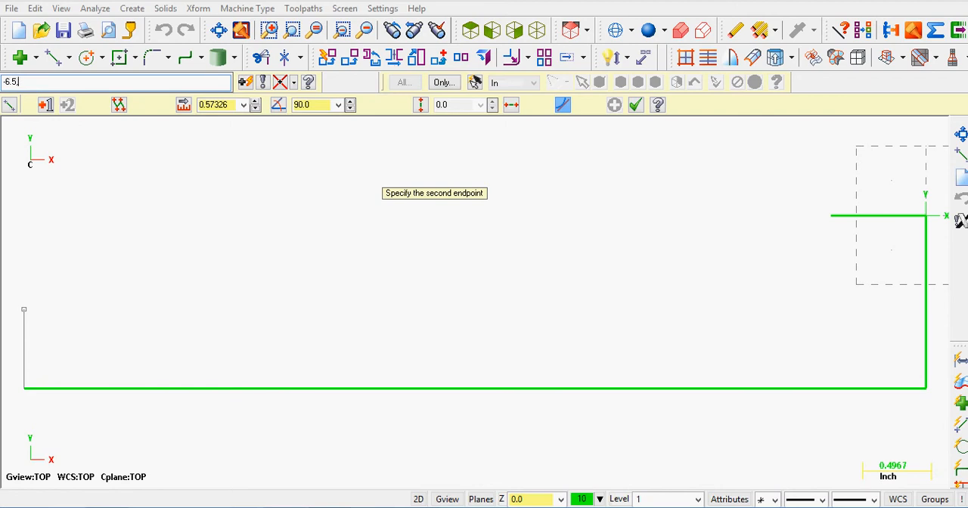
pyautogui.write(',0')
pyautogui.press('Return')
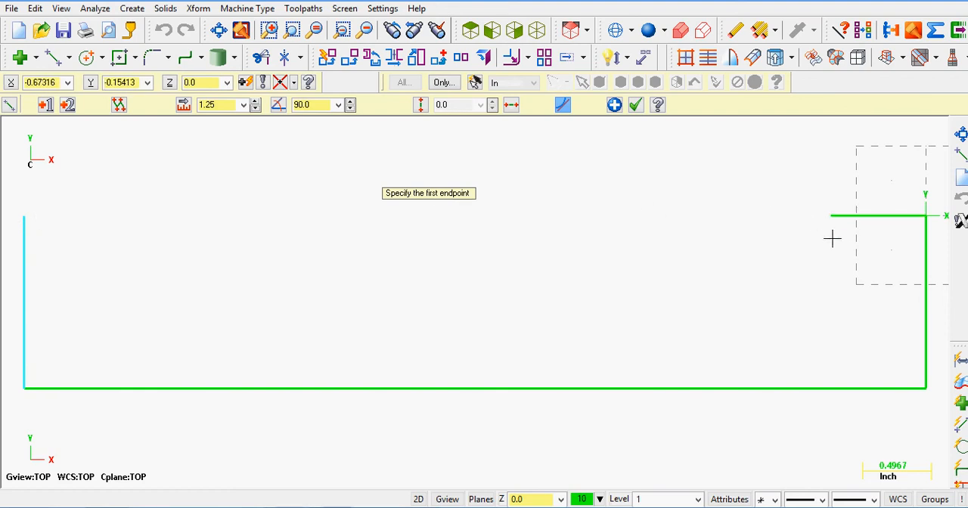
# Step: Draw the slot's first vertical wall from the free end of the 0.688 inch top line down to -0.688,-.188, consulting the PDF part drawing
pyautogui.click(832, 216)
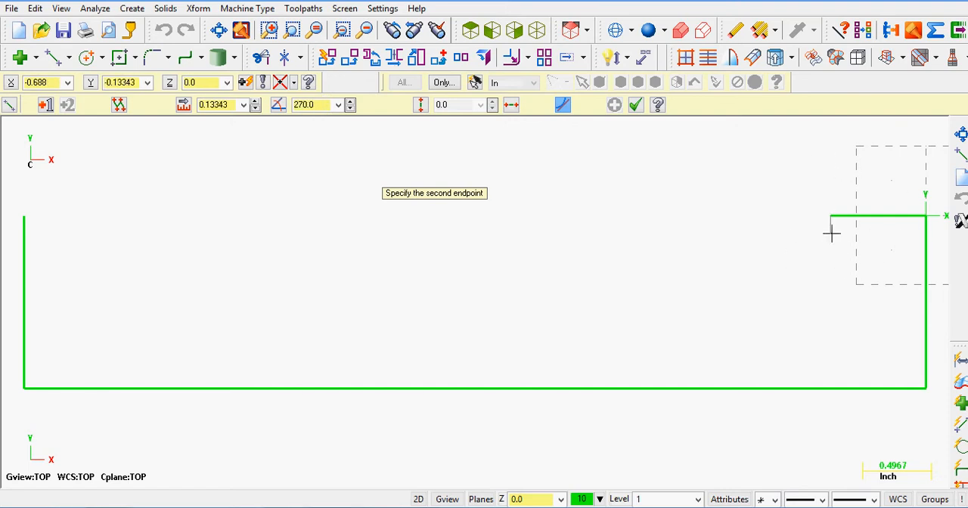
pyautogui.click(457, 507)
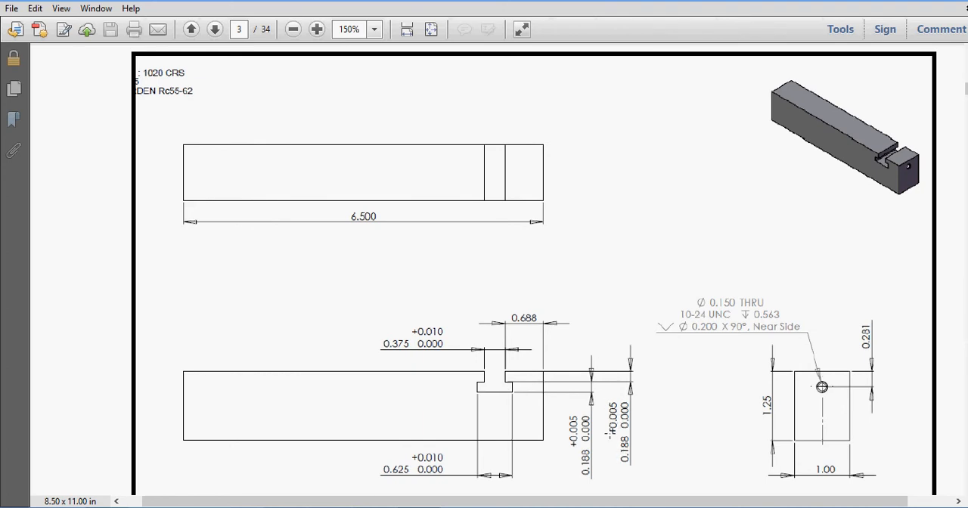
pyautogui.click(406, 507)
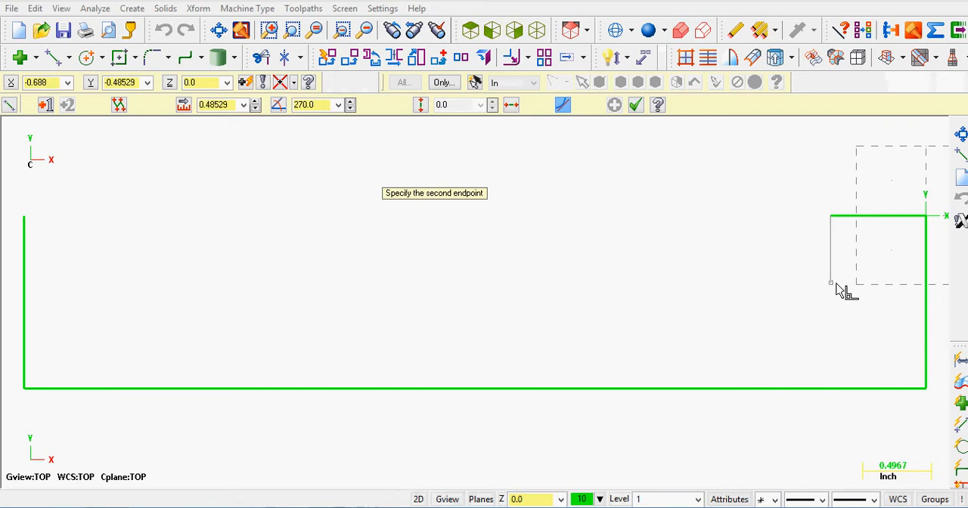
pyautogui.click(832, 217)
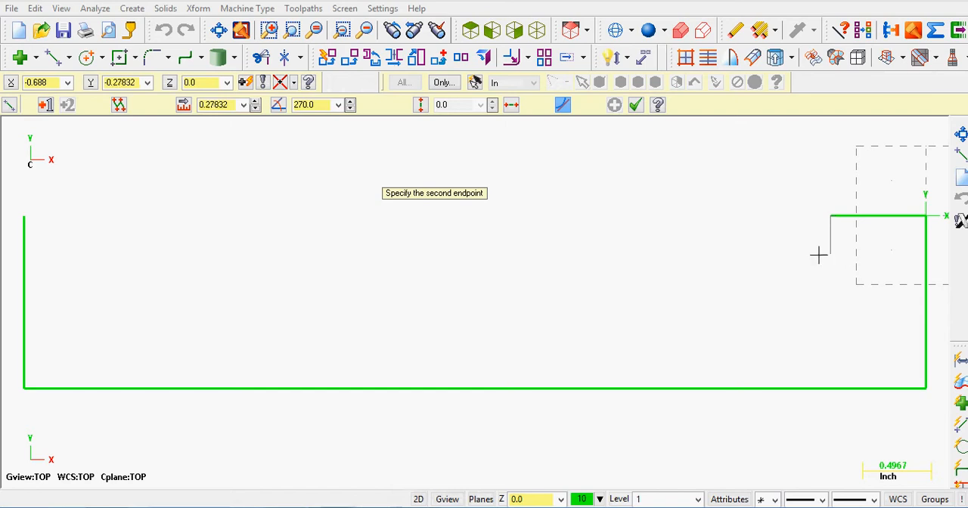
pyautogui.click(250, 84)
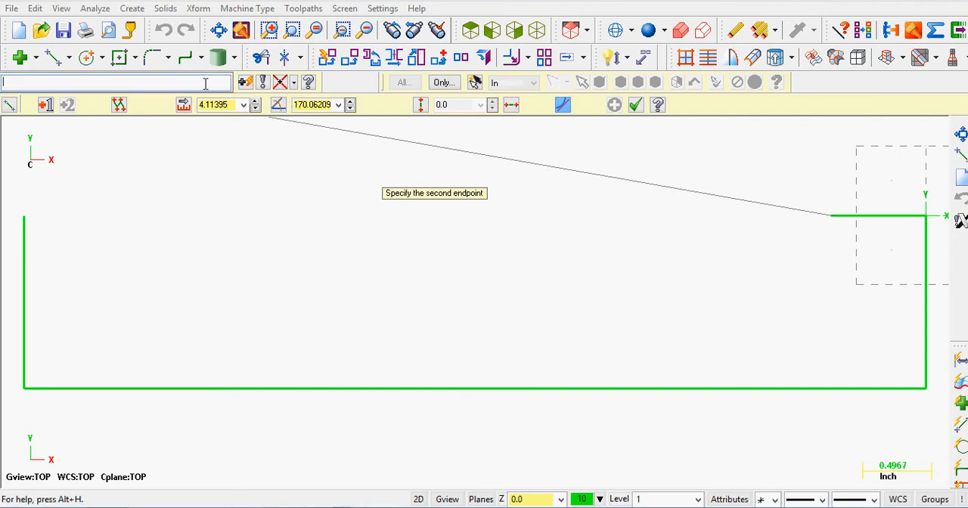
pyautogui.write('-0.688')
pyautogui.write(',-1')
pyautogui.hotkey('alt', 'Tab')
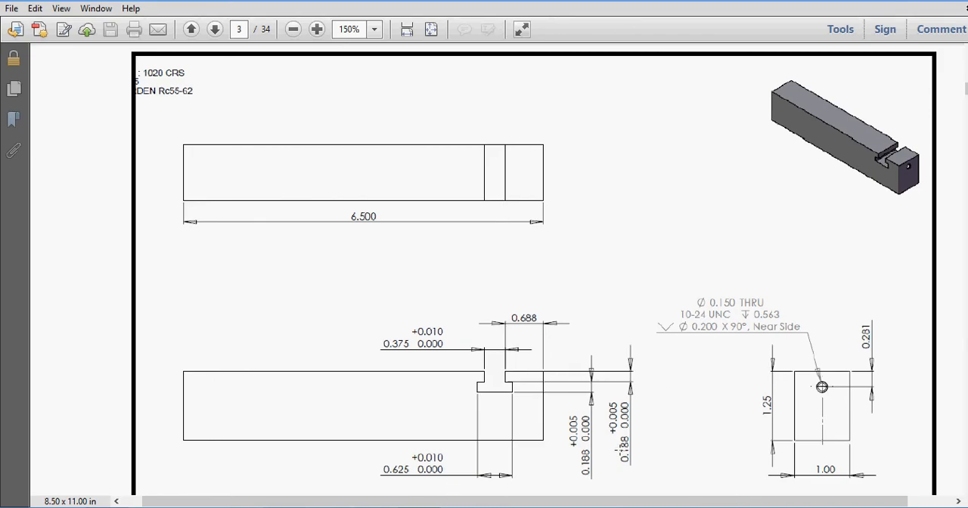
pyautogui.hotkey('alt', 'Tab')
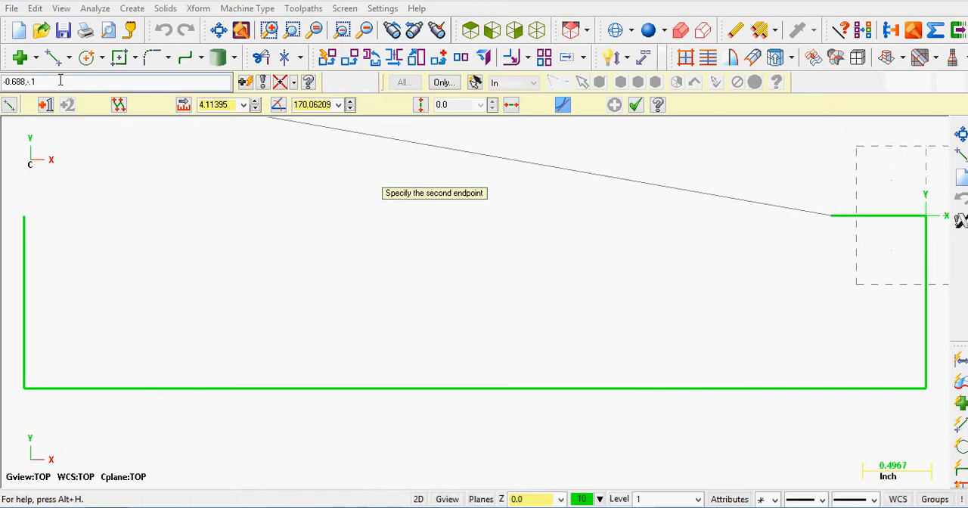
pyautogui.write('88')
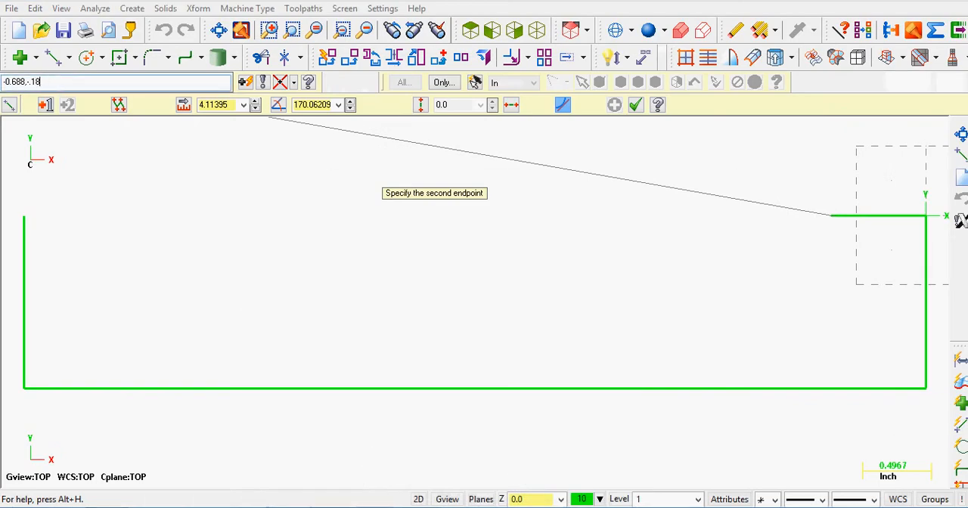
pyautogui.press('Return')
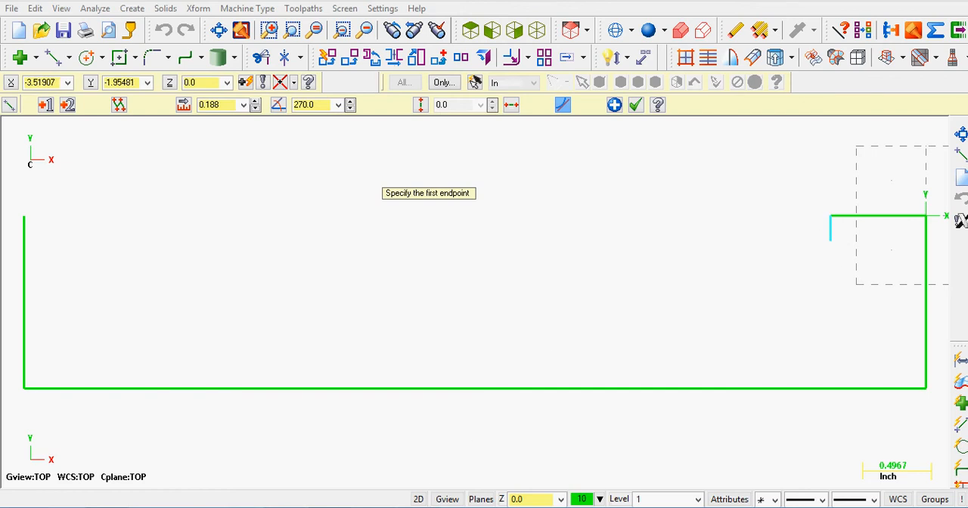
# Step: Draw a 0.375 inch line at 180 degrees from the slot wall's upper end, and continue the top edge to the far vertical end line
pyautogui.click(376, 430)
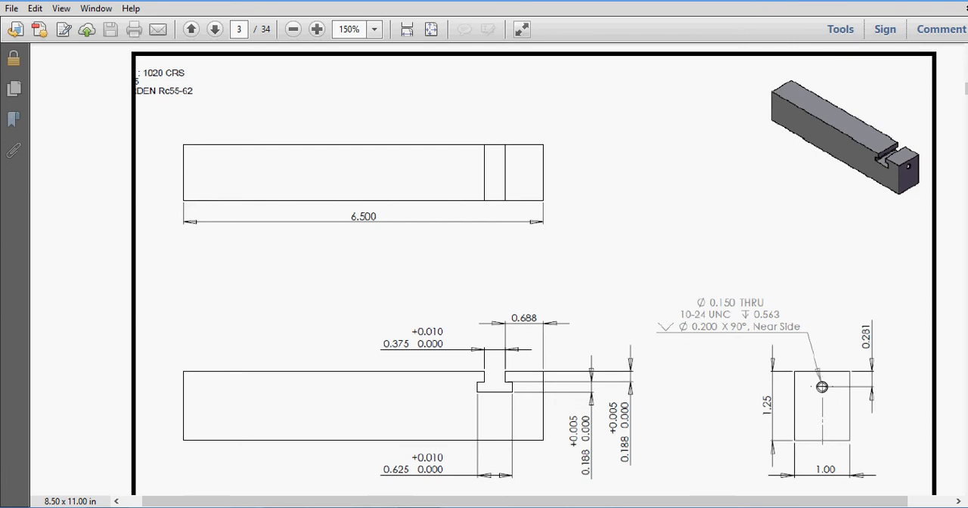
pyautogui.click(333, 507)
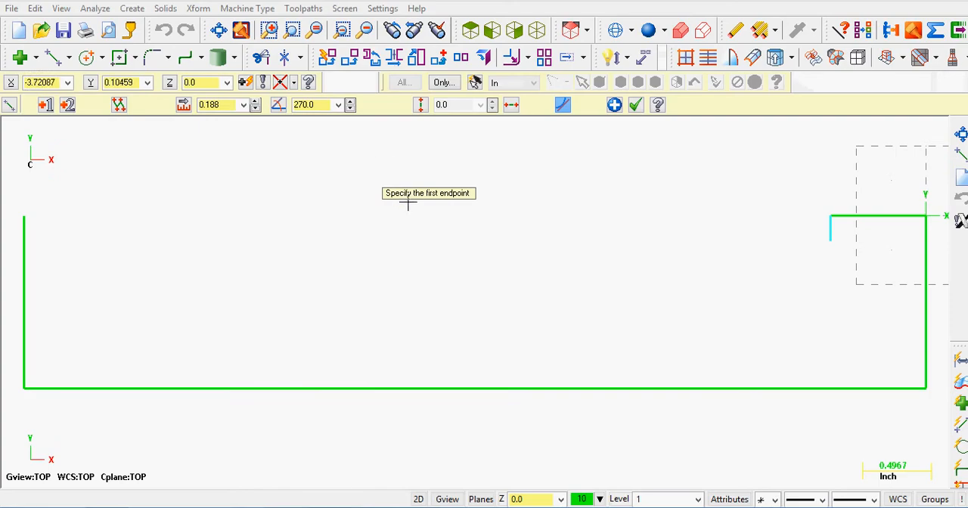
pyautogui.click(830, 217)
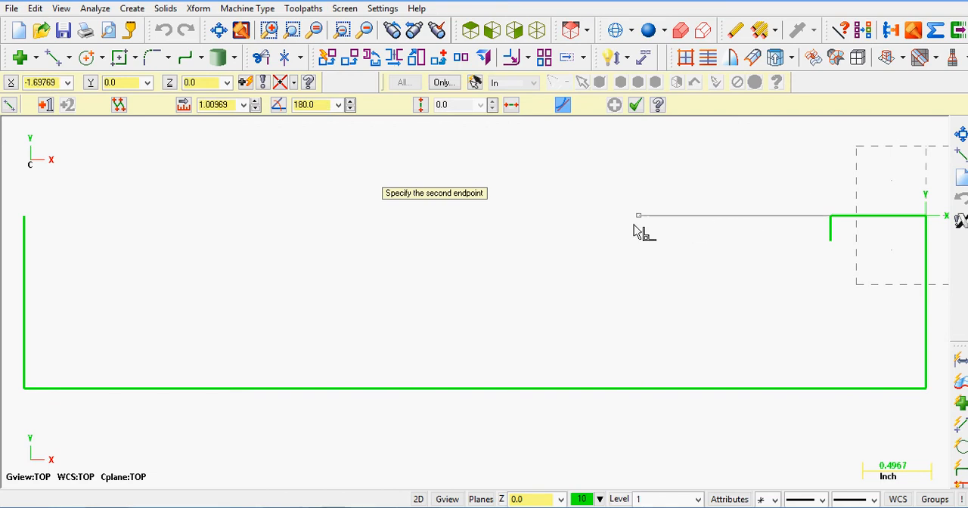
pyautogui.click(667, 217)
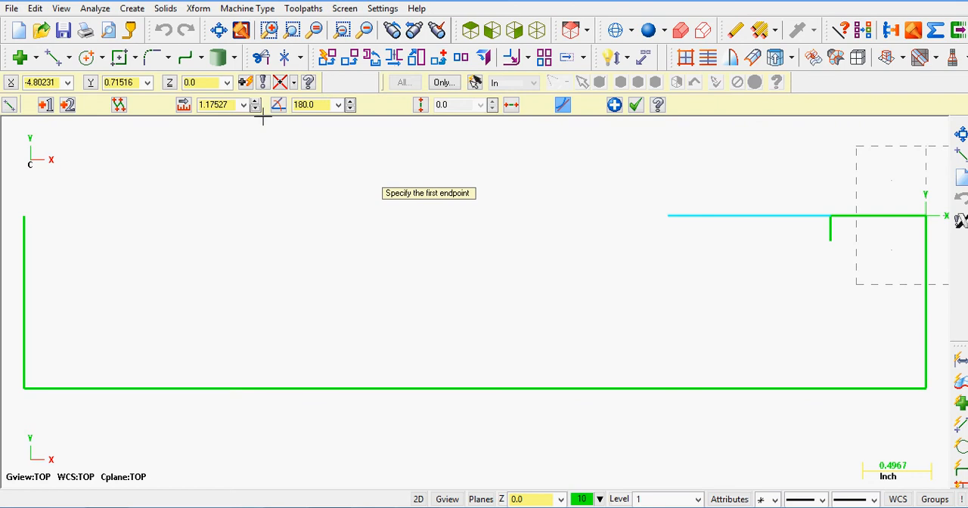
pyautogui.click(184, 105)
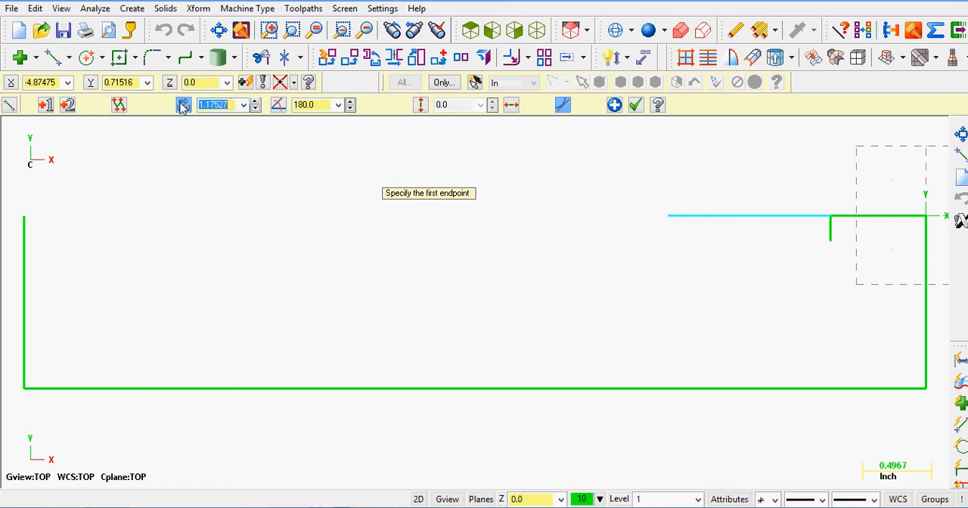
pyautogui.write('0.375')
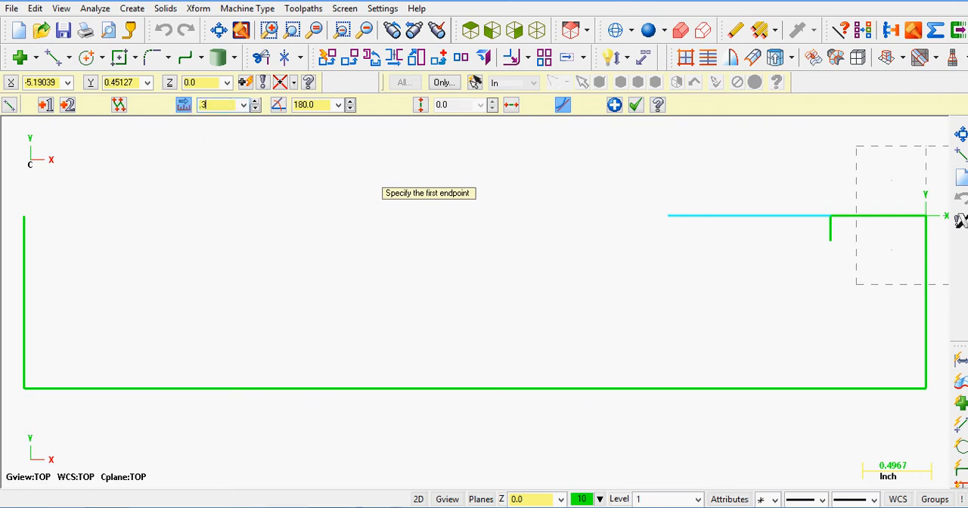
pyautogui.press('Return')
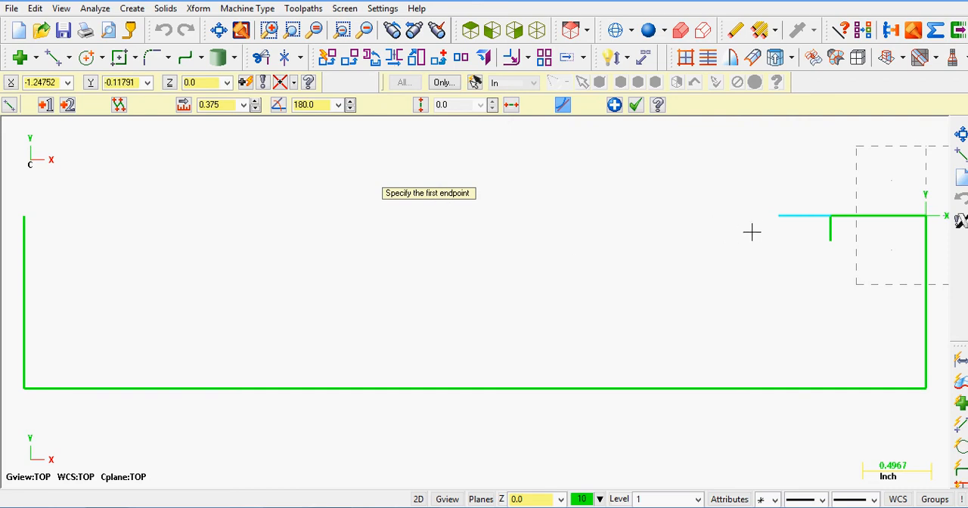
pyautogui.click(779, 218)
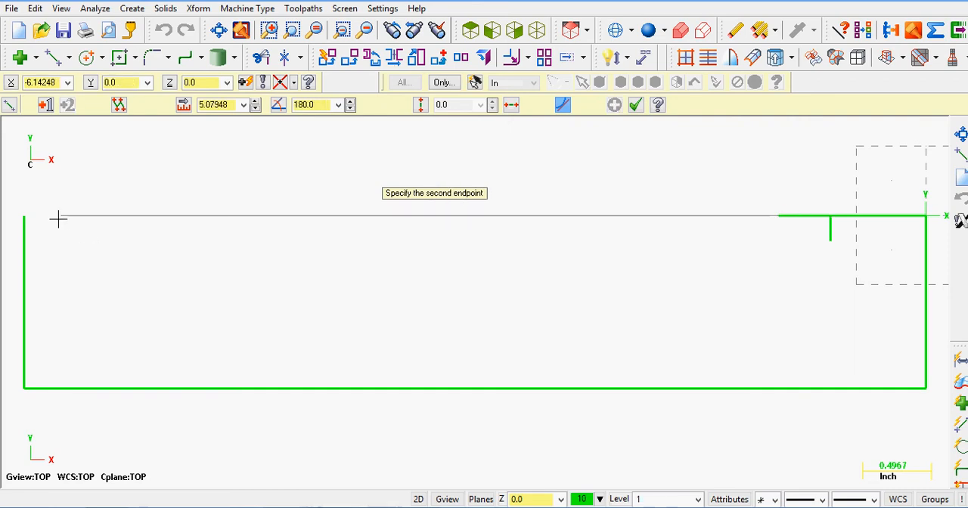
pyautogui.click(24, 219)
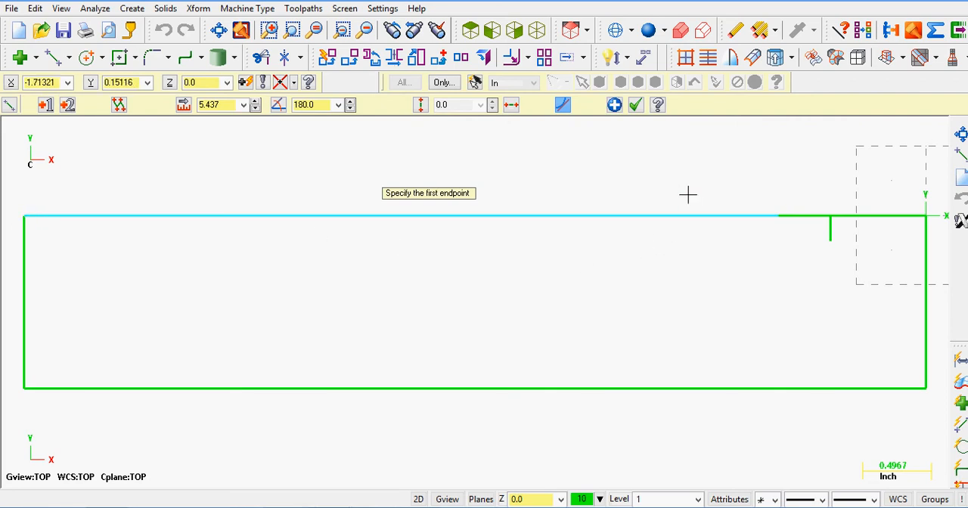
# Step: Draw the slot's second vertical wall 0.188 inch straight down from the far end of the 0.375 inch line
pyautogui.click(779, 217)
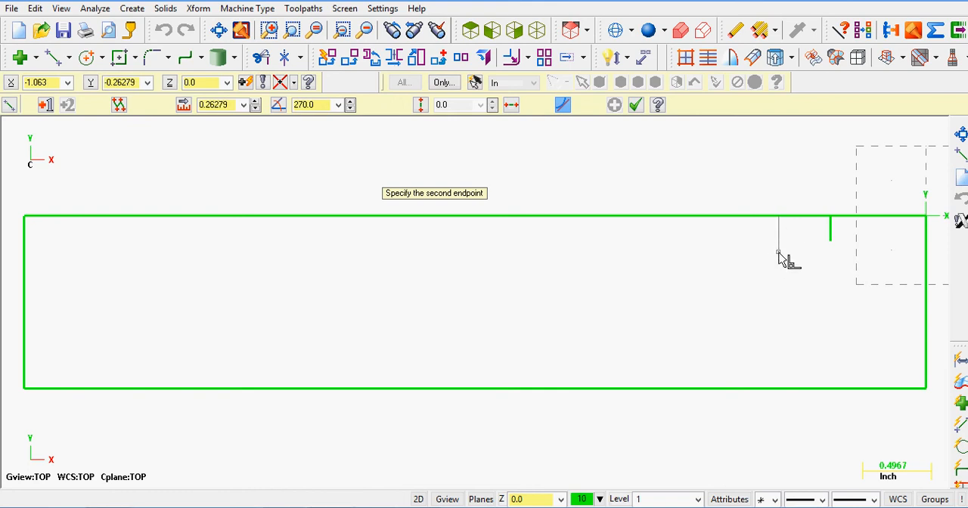
pyautogui.click(779, 253)
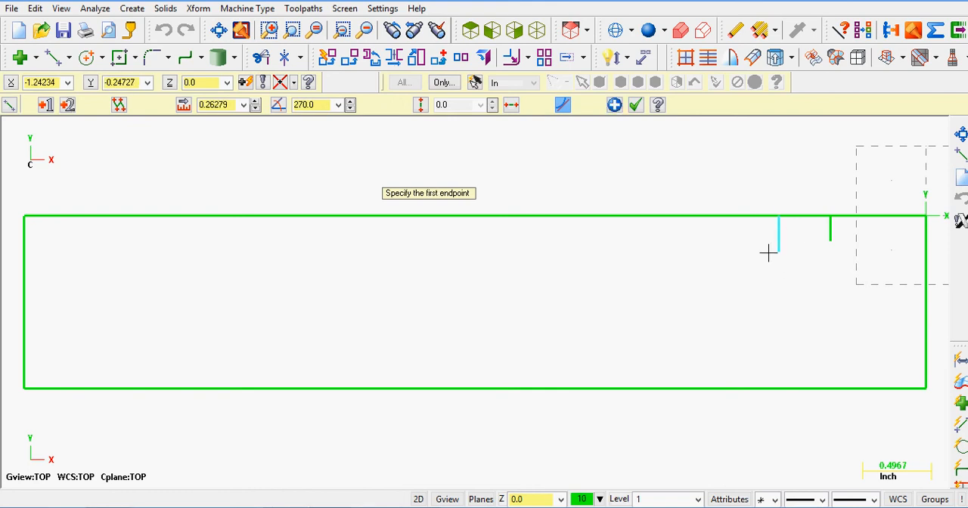
pyautogui.doubleClick(230, 104)
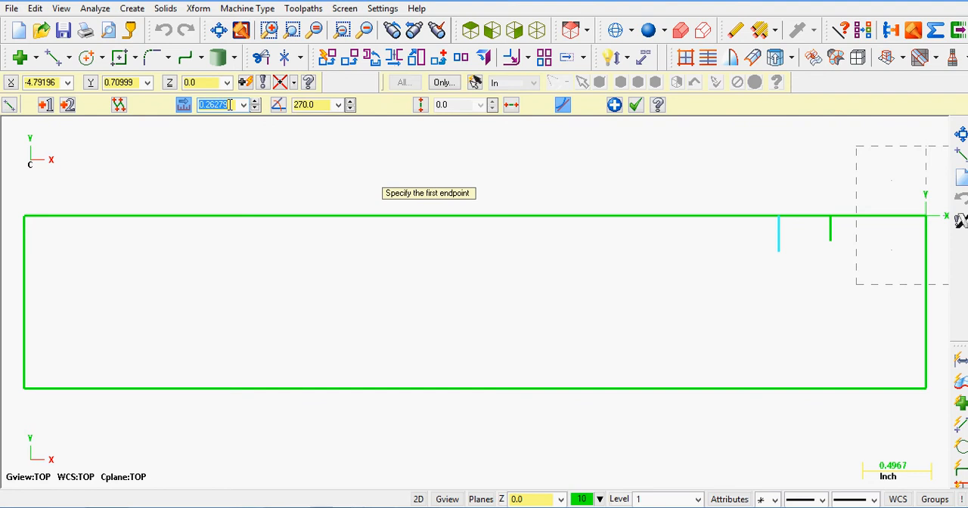
pyautogui.click(244, 104)
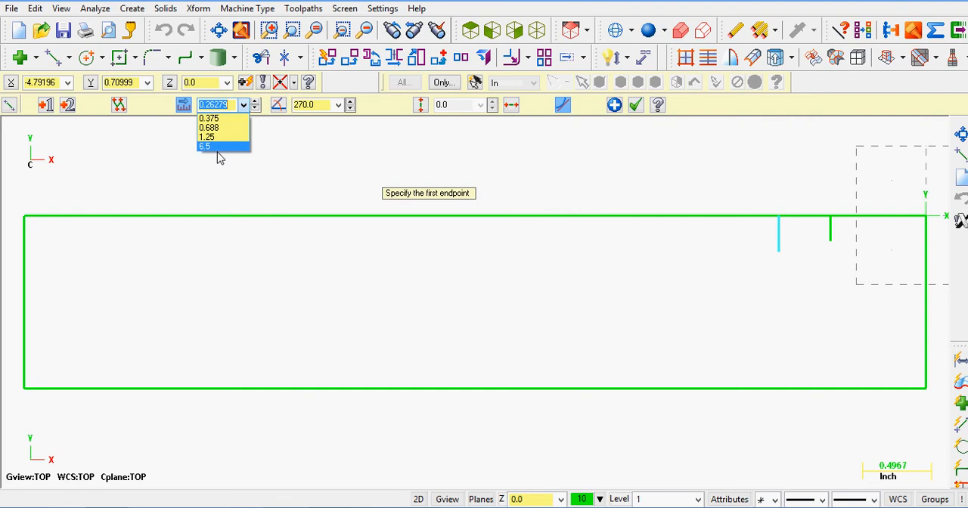
pyautogui.click(231, 105)
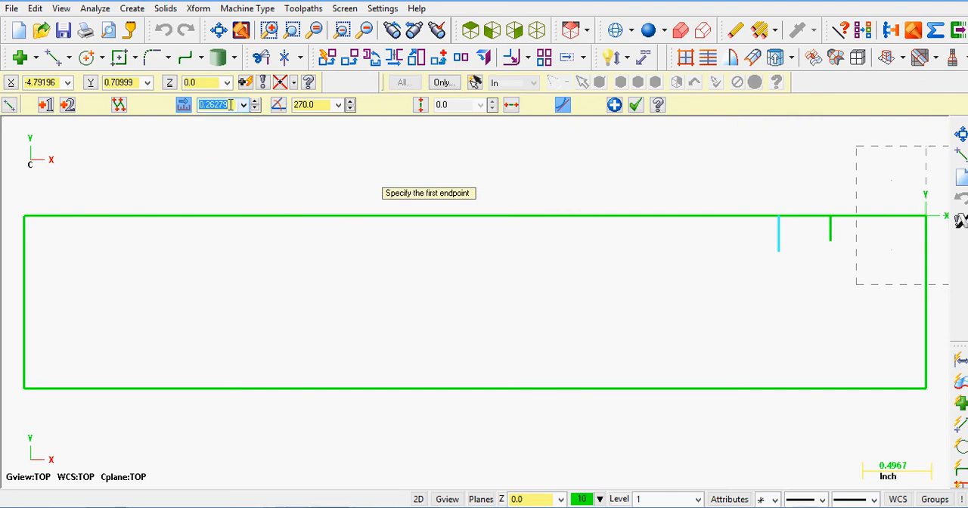
pyautogui.press('BackSpace')
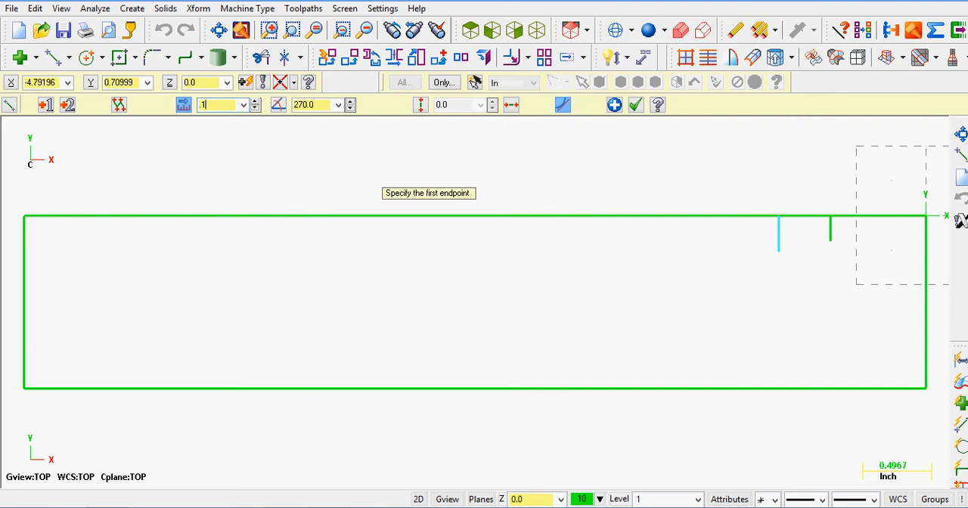
pyautogui.write('.188')
pyautogui.press('Return')
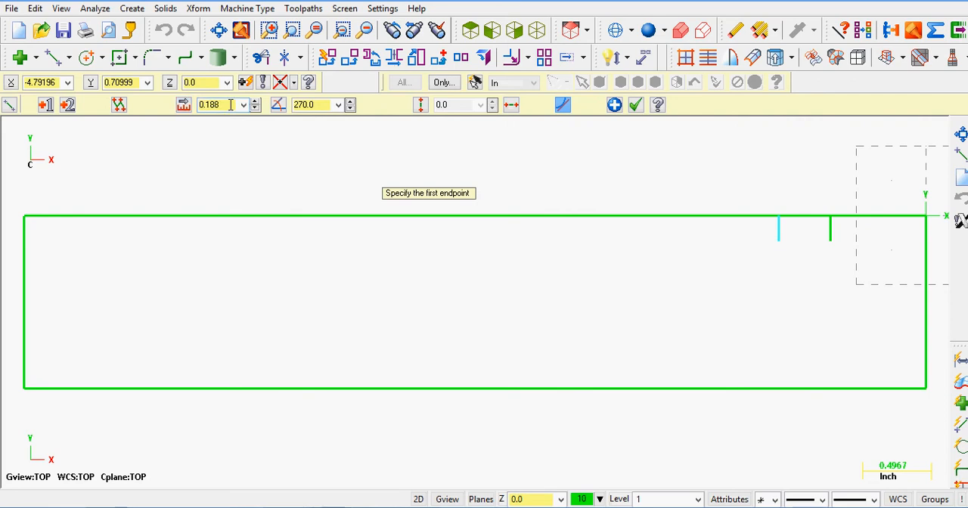
pyautogui.click(779, 242)
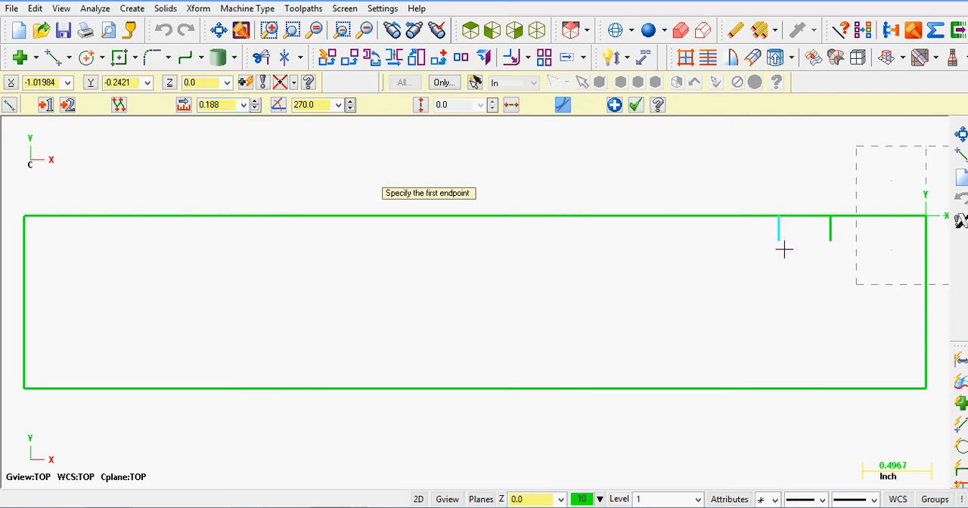
pyautogui.click(635, 107)
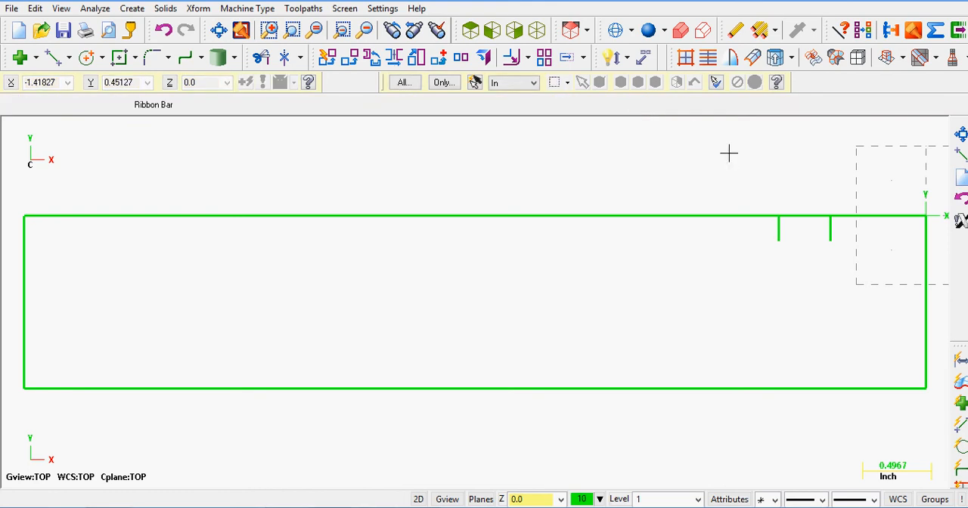
# Step: Delete the 0.375 inch line spanning the slot opening
pyautogui.click(805, 216)
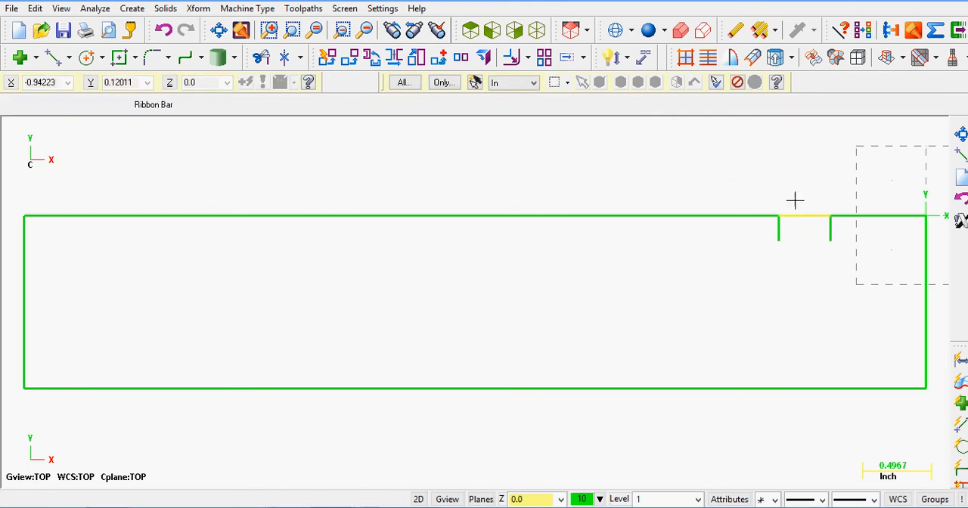
pyautogui.click(736, 30)
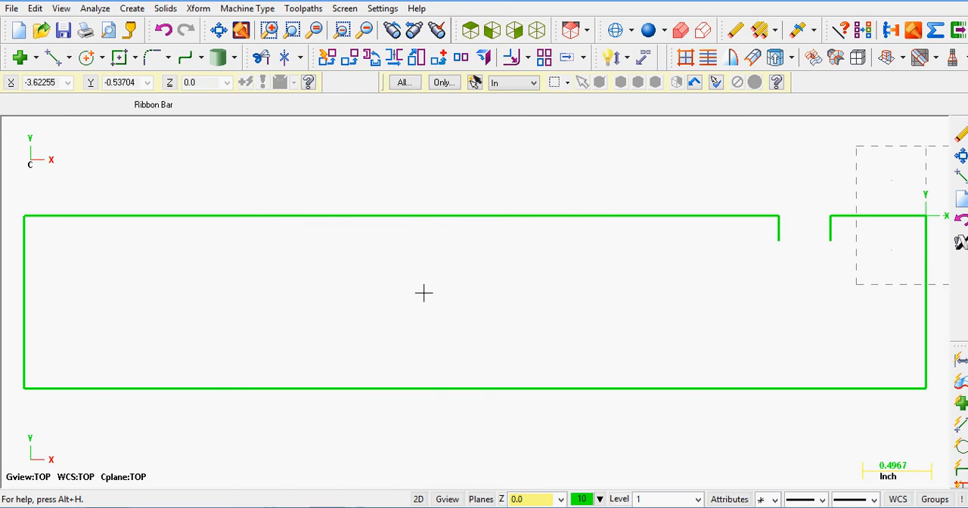
# Step: Draw a horizontal line at 180 degrees from the second slot wall's lower end, with its length set to .625-.375
pyautogui.click(54, 57)
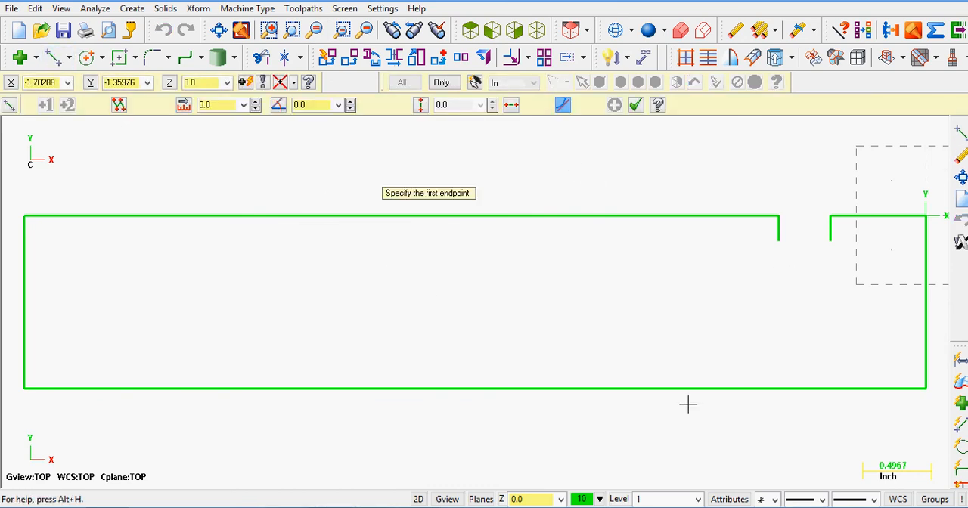
pyautogui.hotkey('alt', 'Tab')
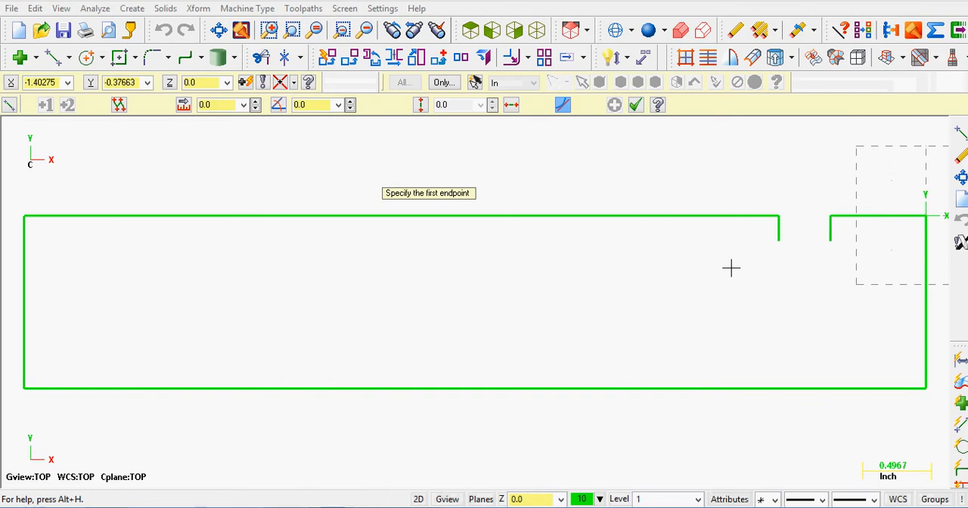
pyautogui.click(780, 242)
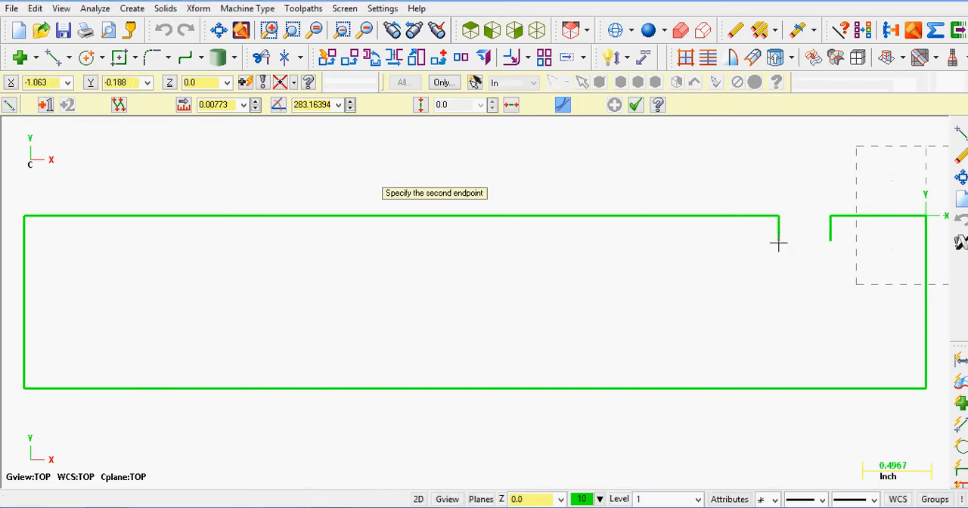
pyautogui.click(710, 247)
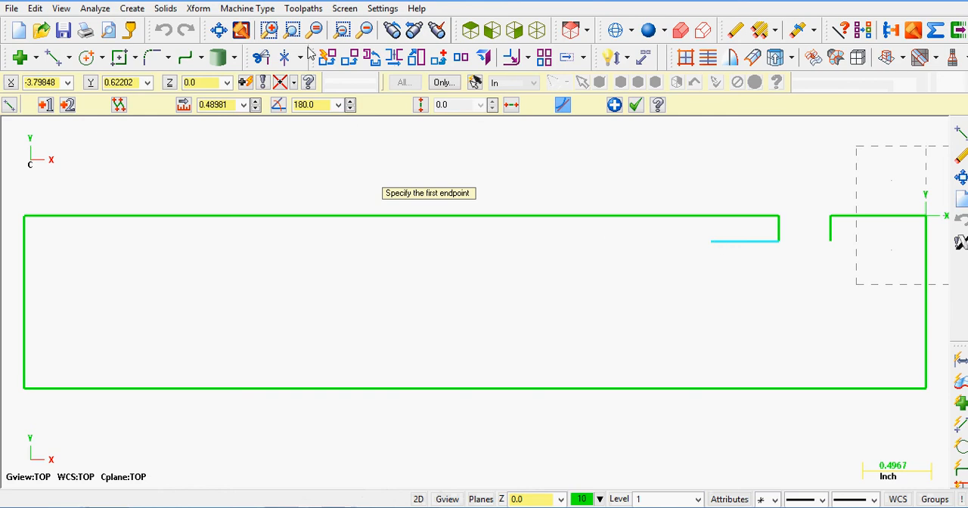
pyautogui.click(232, 106)
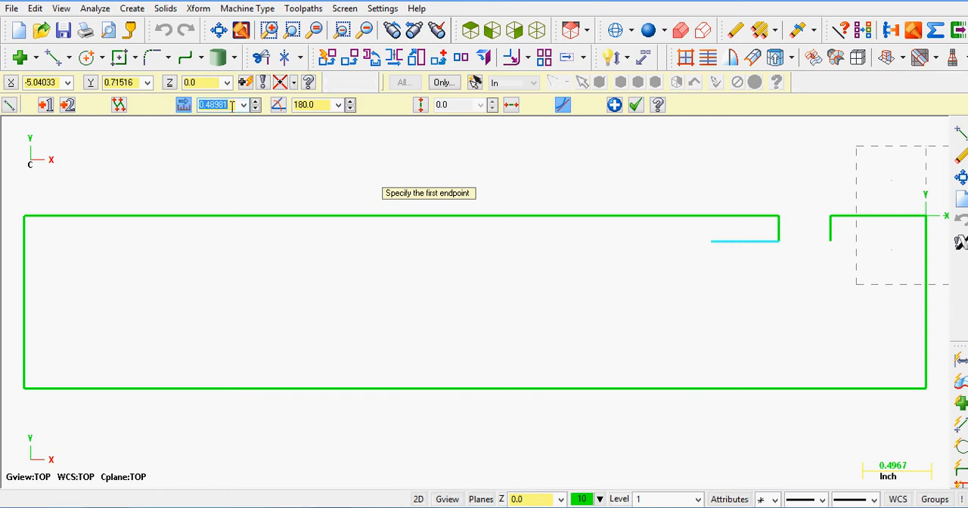
pyautogui.write('.625-375')
pyautogui.press('Return')
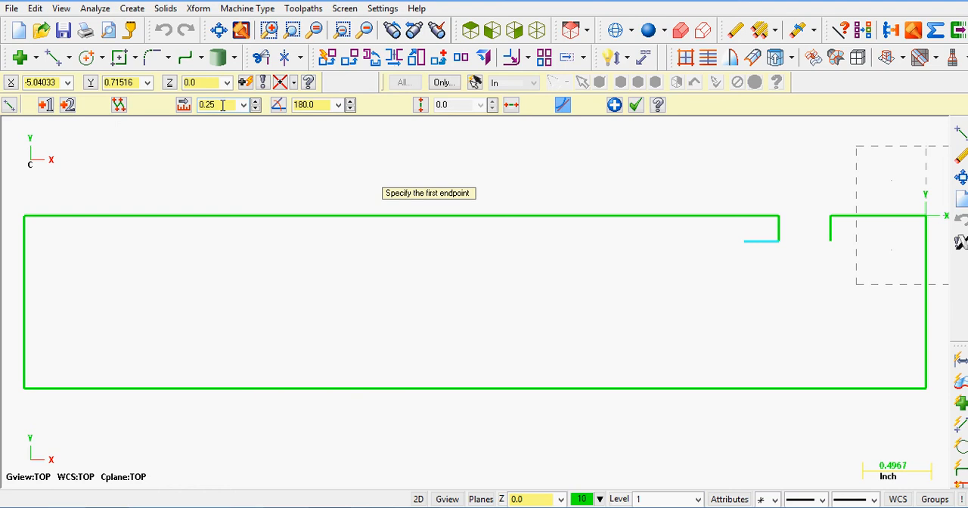
# Step: Set the length of the horizontal line at the second slot wall's lower end to 0.25/2
pyautogui.click(223, 106)
pyautogui.click(223, 105)
pyautogui.write('/')
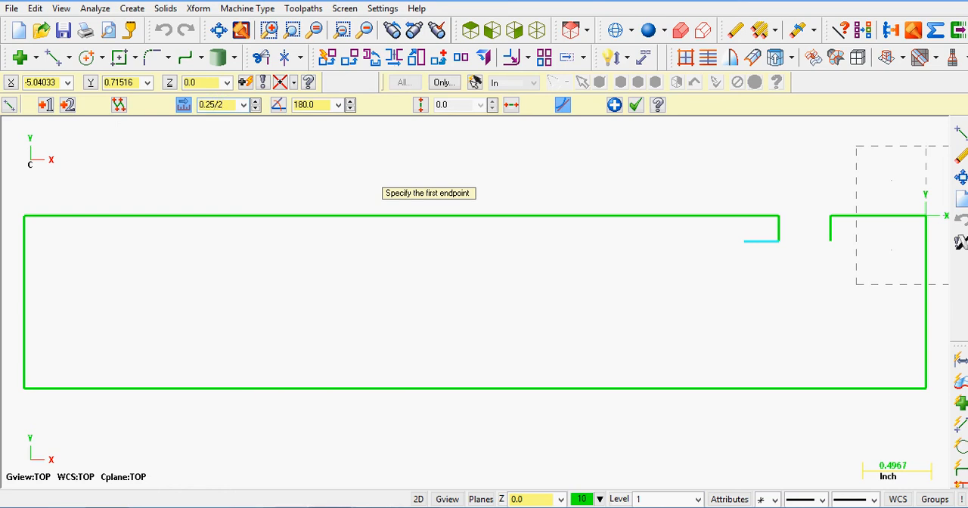
pyautogui.write('2')
pyautogui.press('Return')
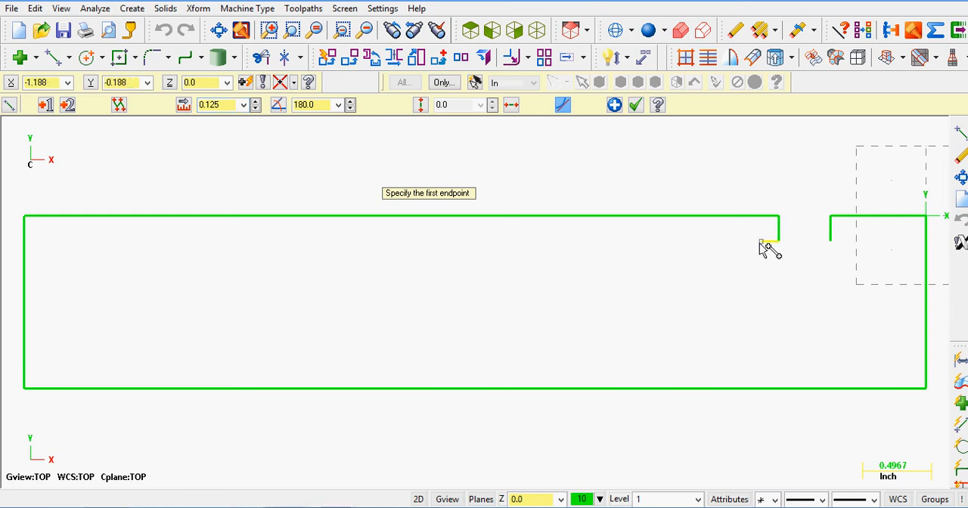
# Step: Draw a 0.125 inch horizontal line at 0 degrees from the lower end of the slot wall nearest the origin
pyautogui.click(833, 242)
pyautogui.click(855, 241)
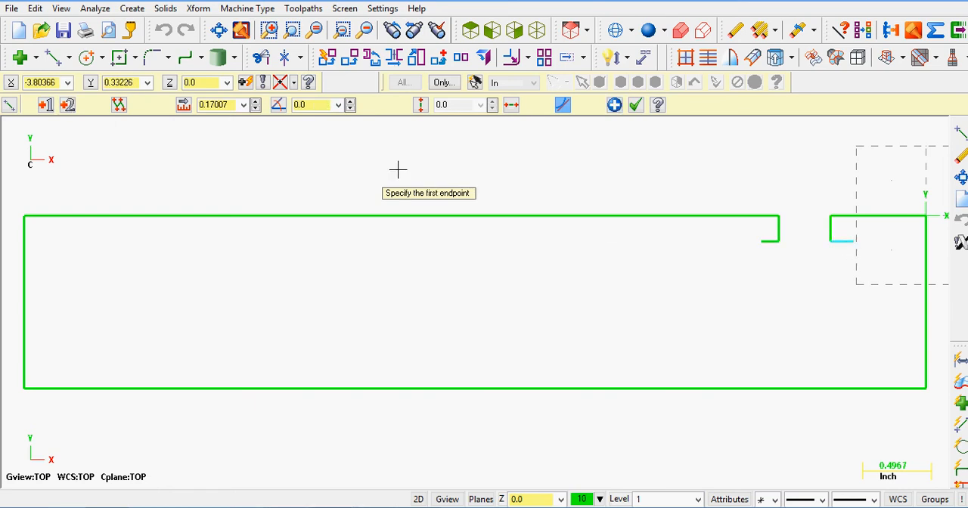
pyautogui.click(244, 105)
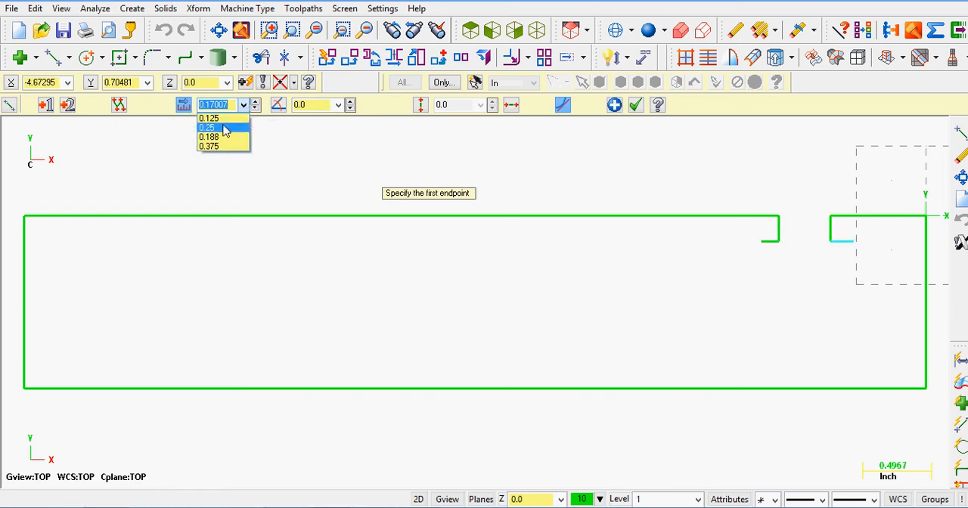
pyautogui.click(221, 118)
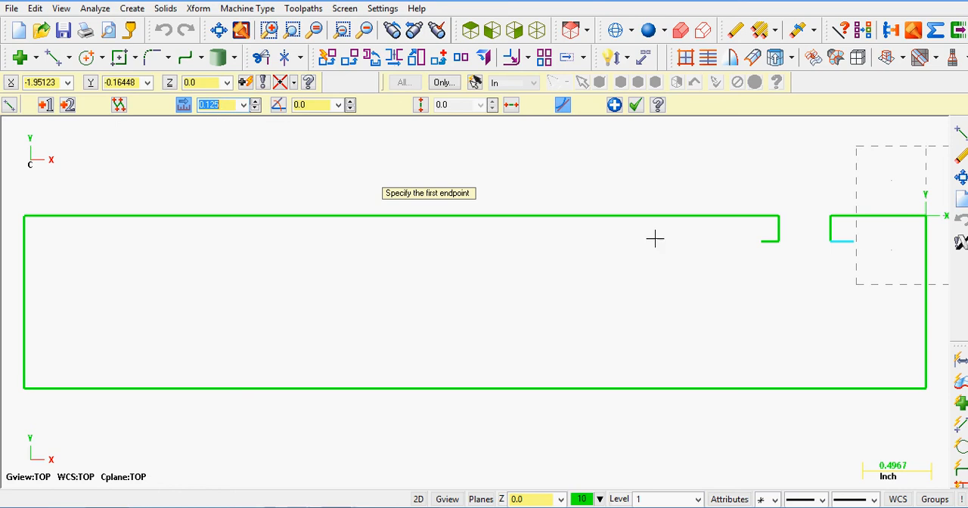
pyautogui.click(613, 105)
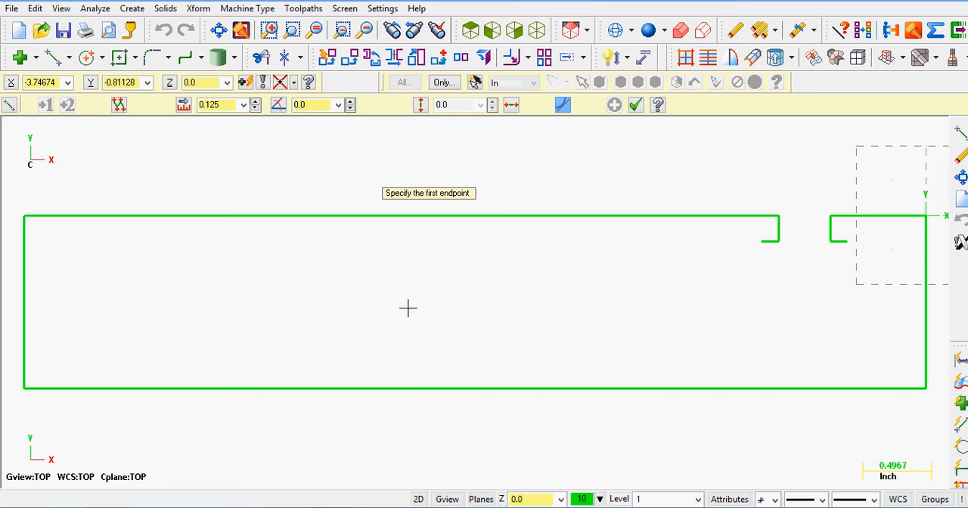
# Step: Check the slot dimensions in the PDF drawing, and draw a 0.188 inch line straight down from the outer end of the 180-degree undercut line
pyautogui.click(419, 507)
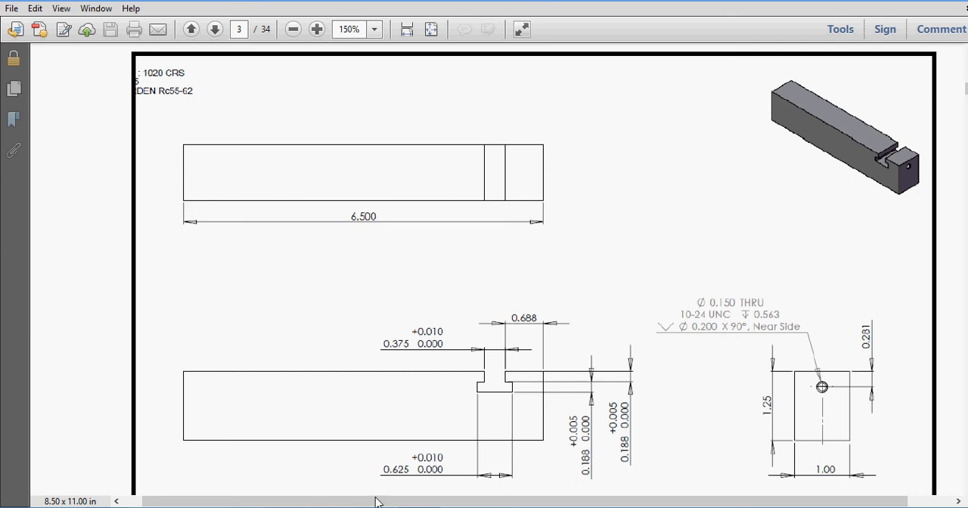
pyautogui.click(419, 507)
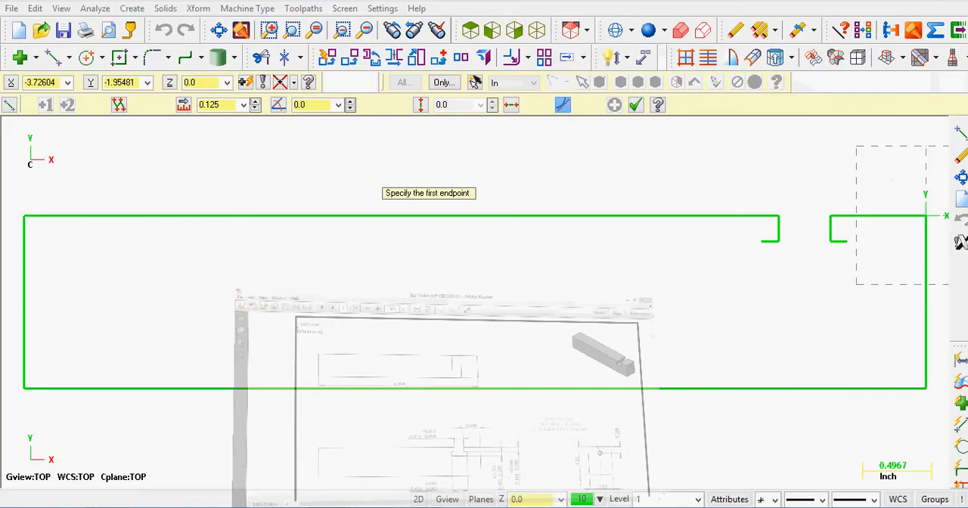
pyautogui.click(54, 62)
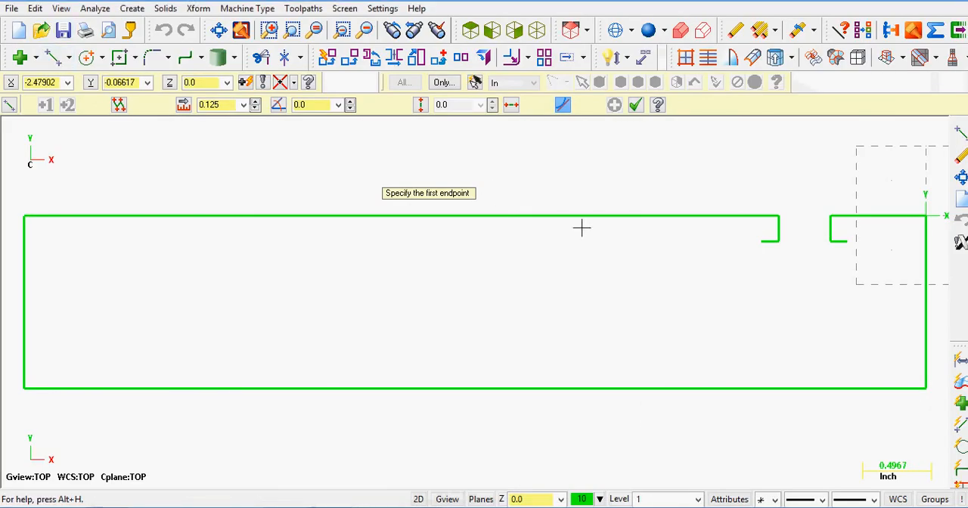
pyautogui.click(761, 242)
pyautogui.click(761, 279)
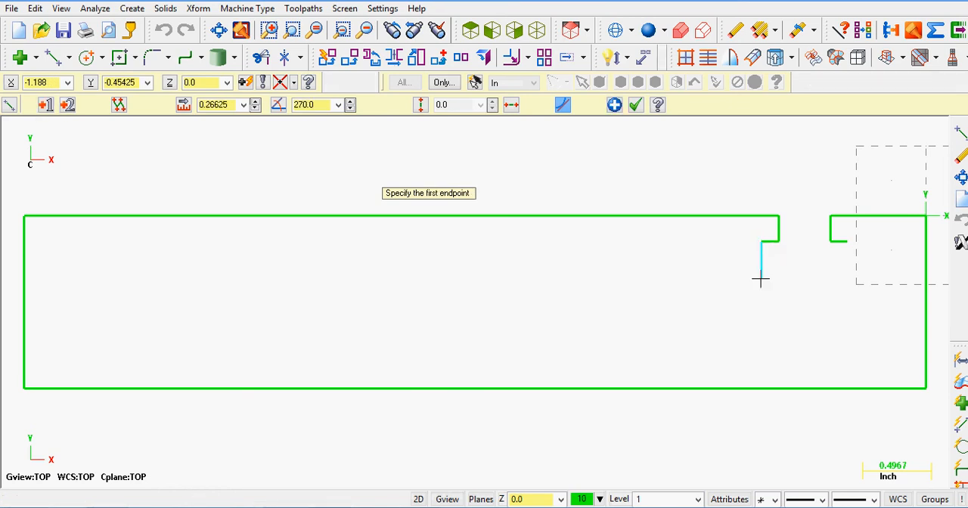
pyautogui.click(229, 106)
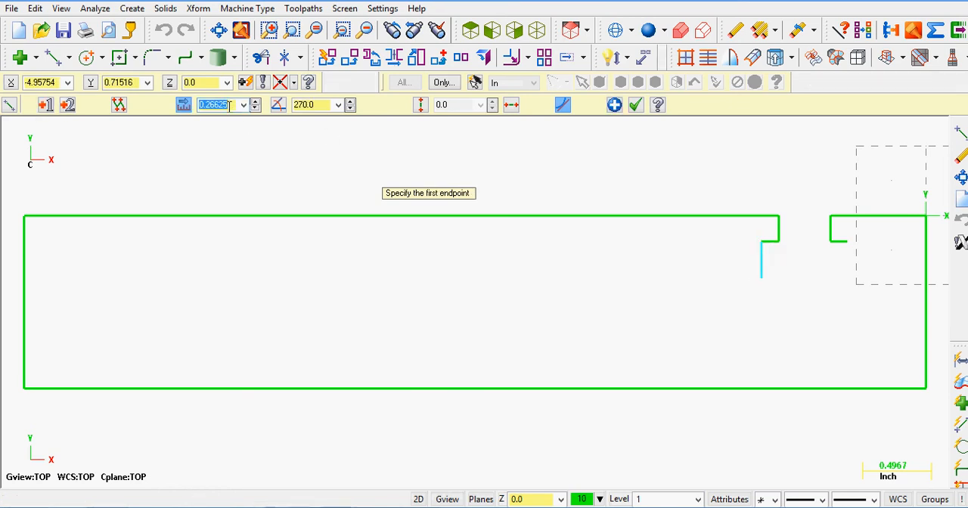
pyautogui.write('.188')
pyautogui.press('Return')
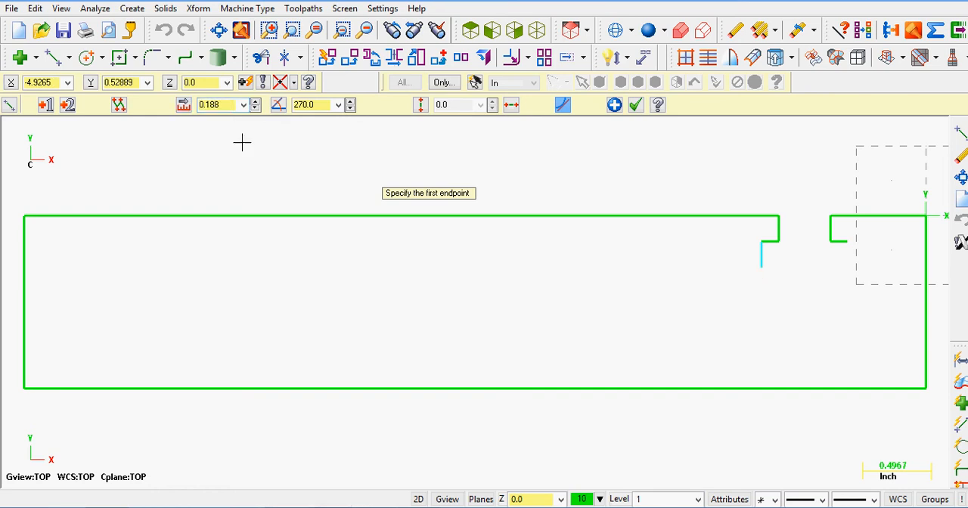
# Step: Draw the T-slot floor as a 0.625 inch line at 0 degrees from the lower end of the new vertical line
pyautogui.click(760, 269)
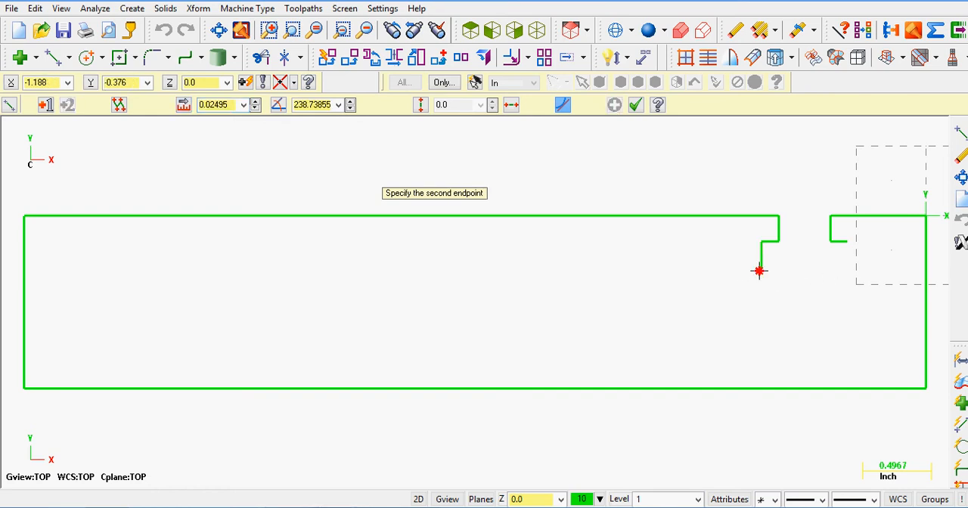
pyautogui.click(858, 271)
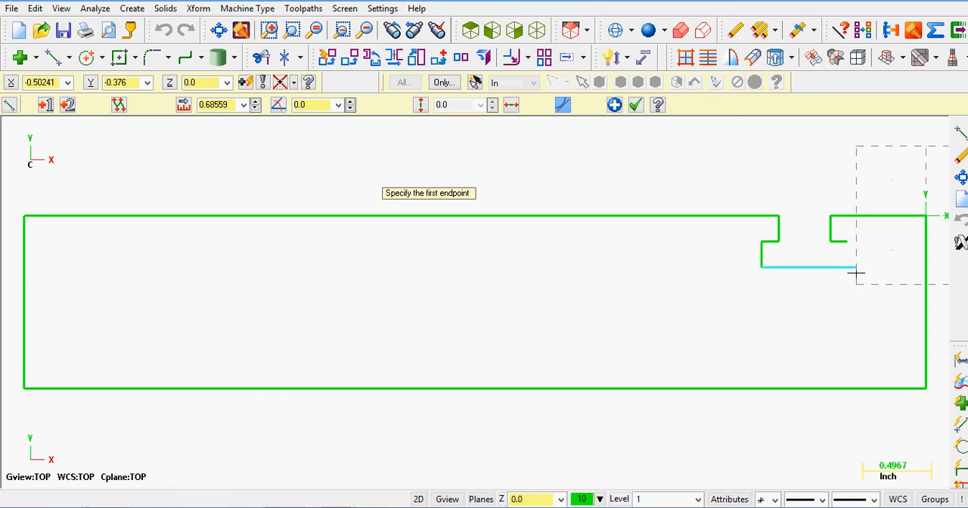
pyautogui.click(229, 104)
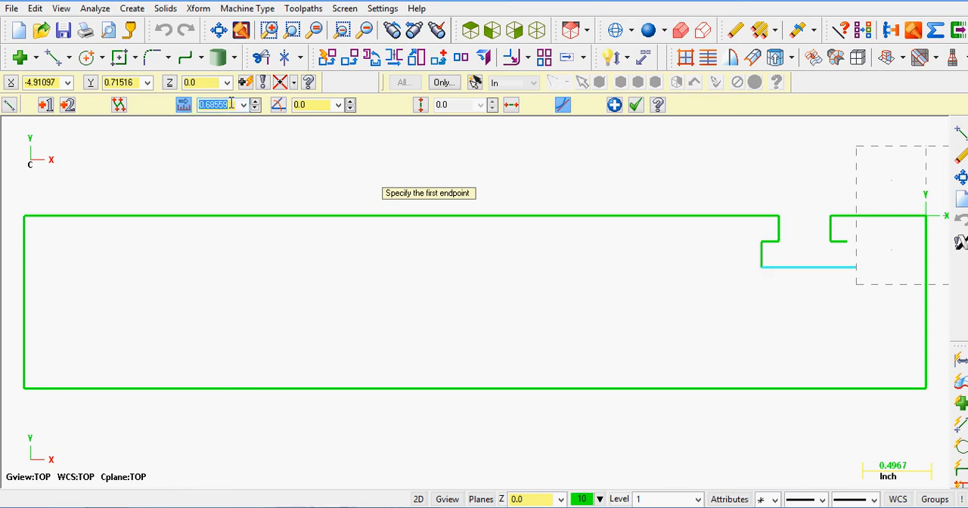
pyautogui.write('0.625')
pyautogui.press('Return')
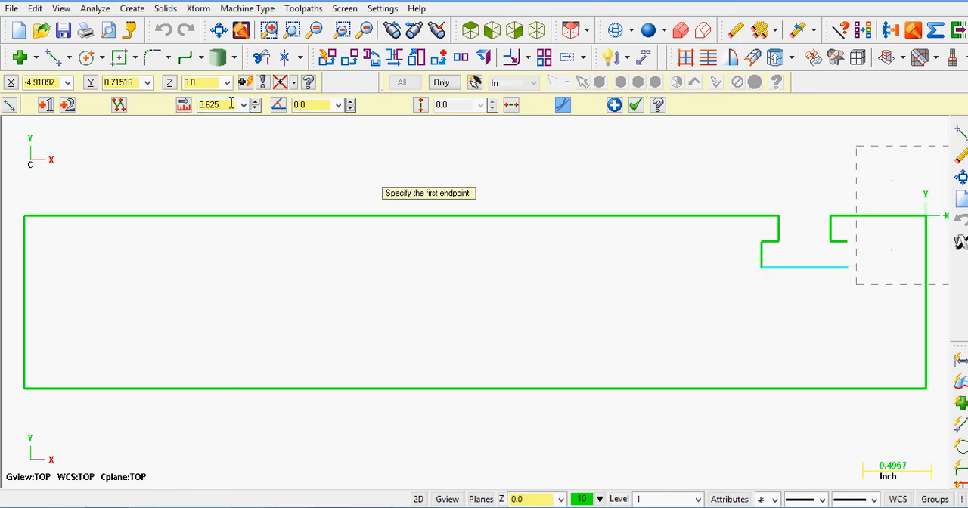
# Step: Close the T-slot with a vertical line from the floor's far end up to the outer end of the undercut line nearest the origin
pyautogui.click(852, 270)
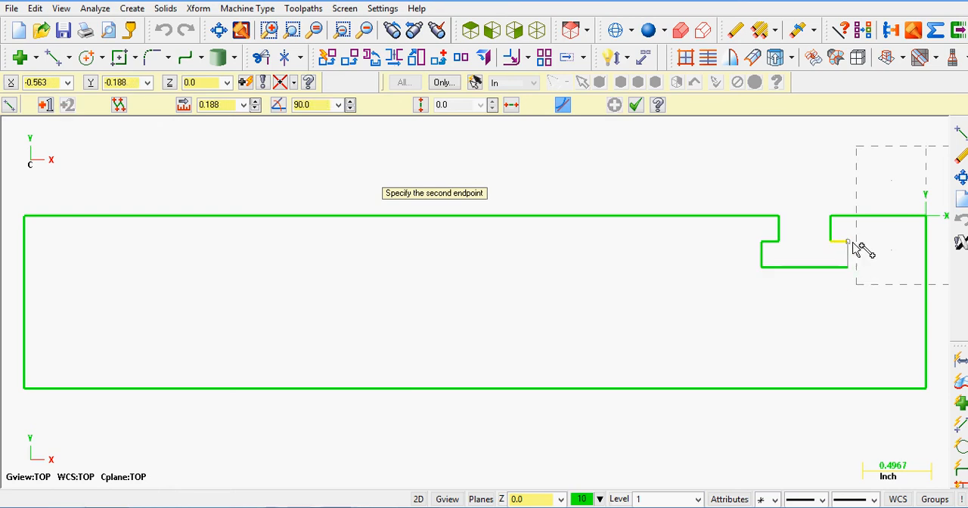
pyautogui.click(853, 243)
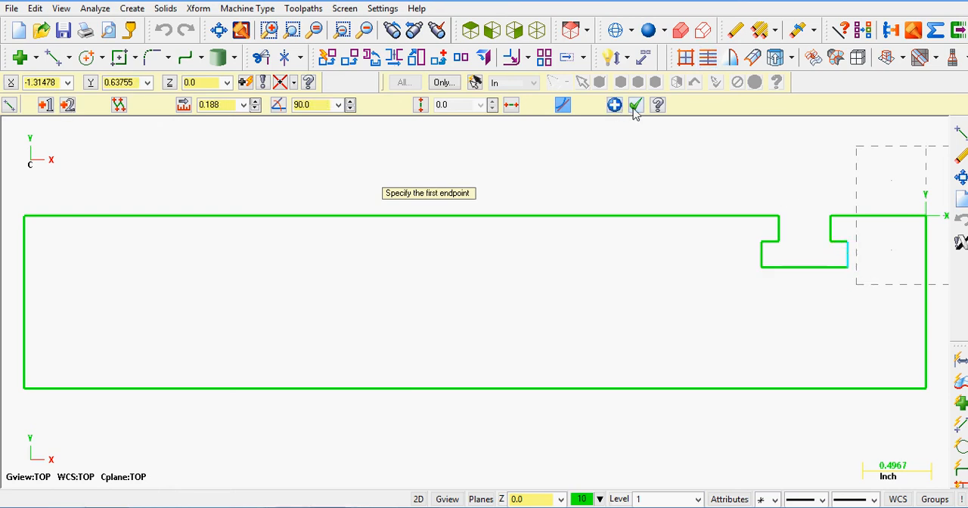
pyautogui.click(636, 105)
pyautogui.scroll(1, 638, 288)
pyautogui.scroll(-3, 640, 289)
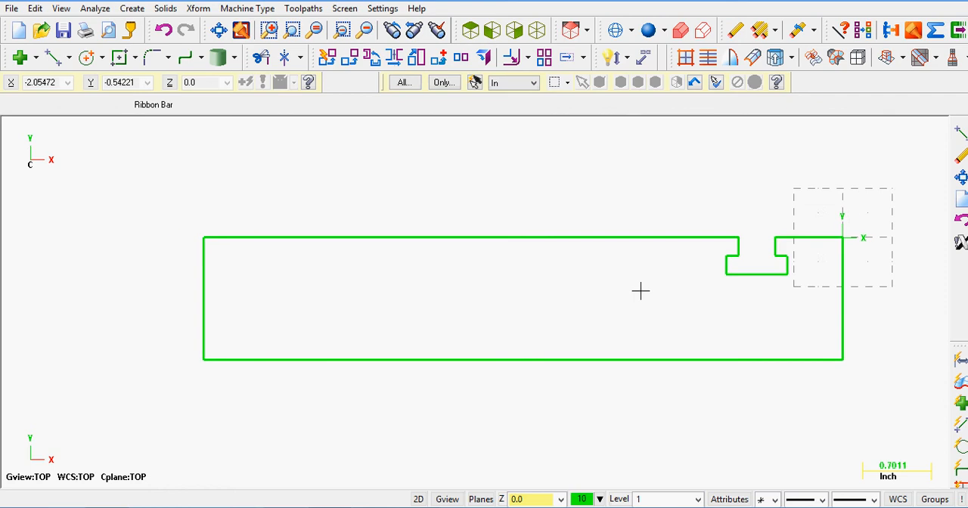